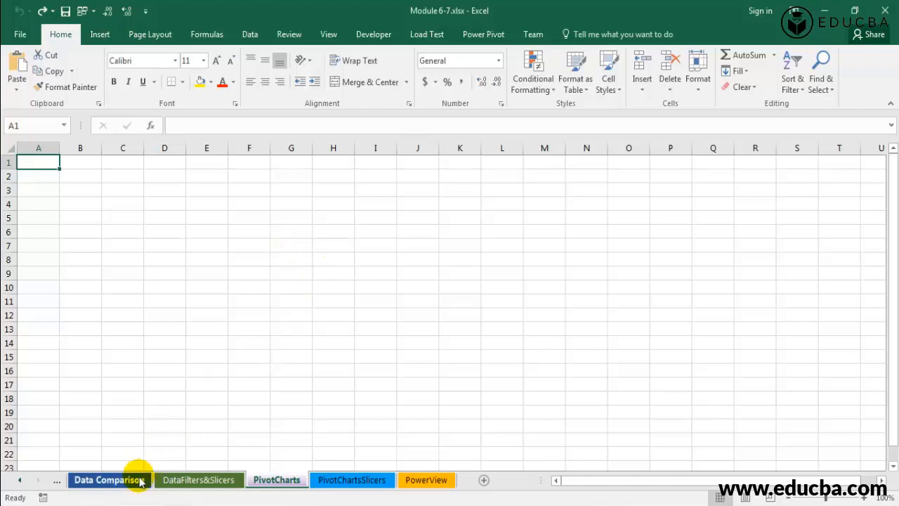
# Create a PivotChart from the Data Comparison data, placing it on the PivotCharts sheet at cell A2.
pyautogui.click(116, 479)
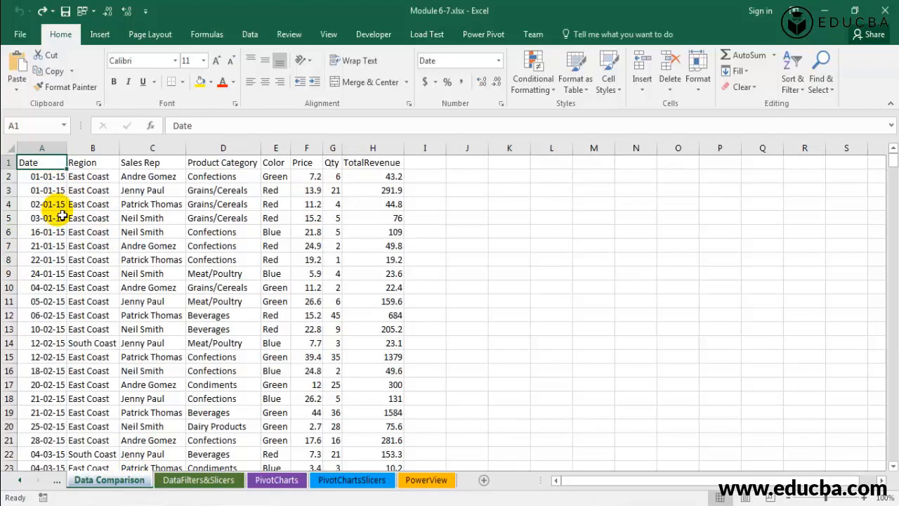
pyautogui.click(99, 35)
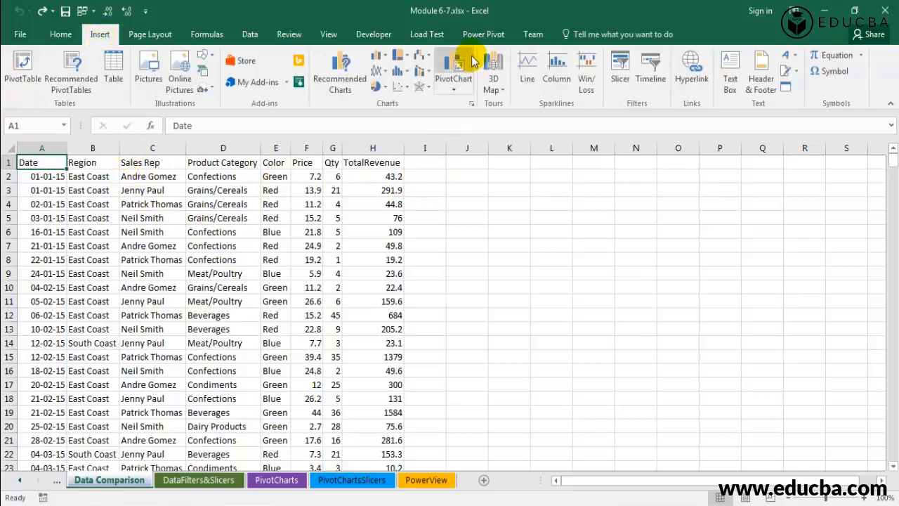
pyautogui.click(457, 91)
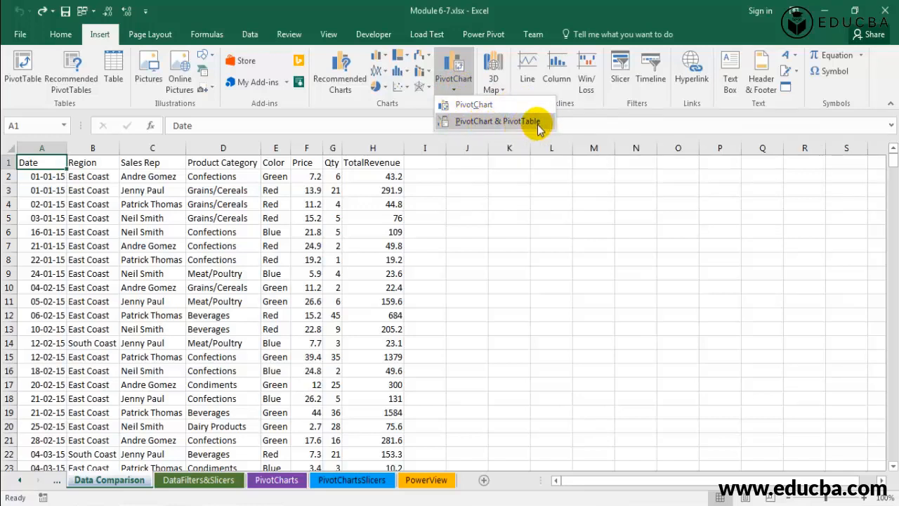
pyautogui.click(477, 107)
pyautogui.click(557, 264)
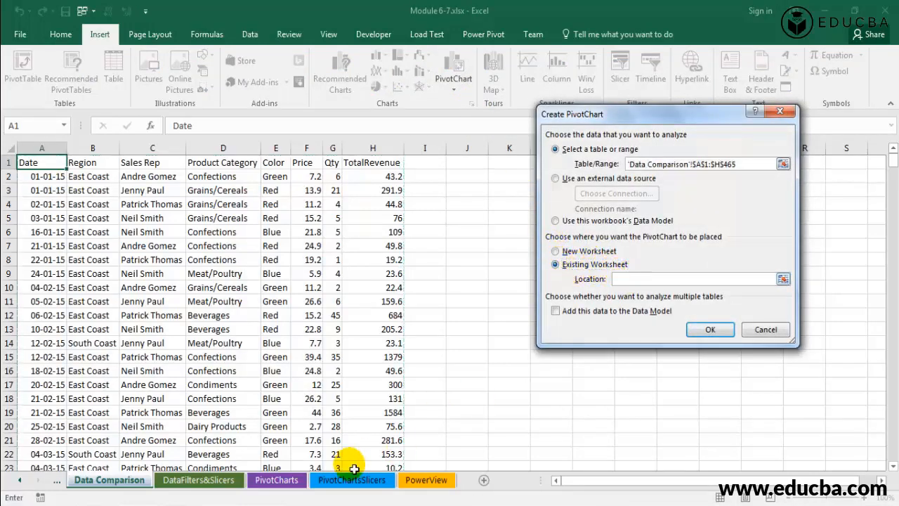
pyautogui.click(276, 483)
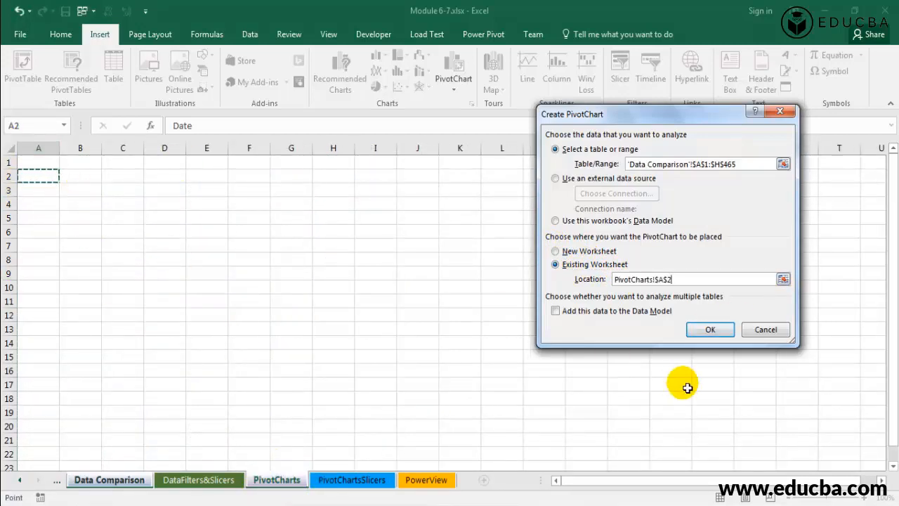
pyautogui.click(711, 330)
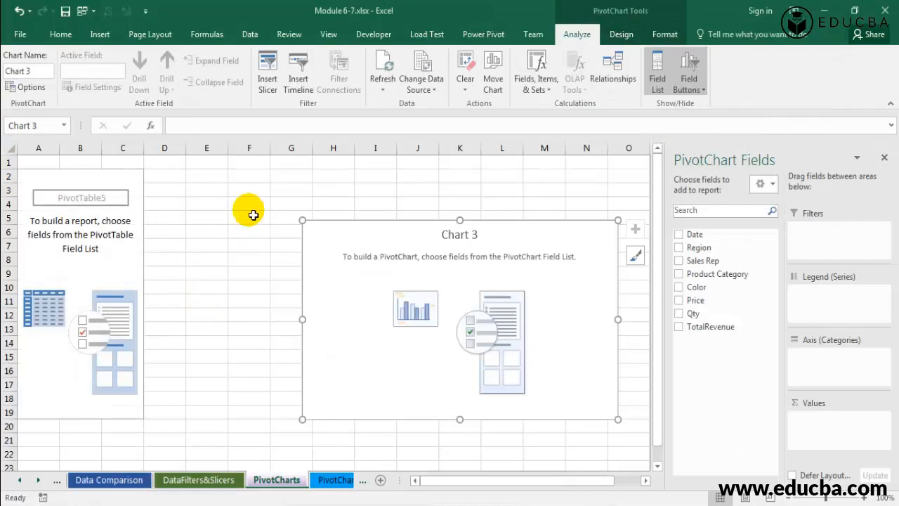
# Move the empty PivotChart up beside the PivotTable placeholder.
pyautogui.click(45, 181)
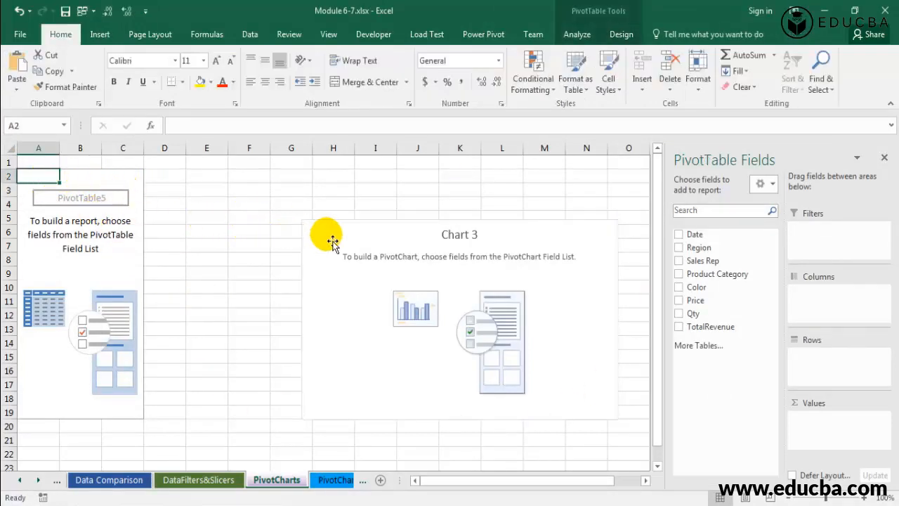
pyautogui.click(379, 237)
pyautogui.moveTo(385, 239); pyautogui.dragTo(317, 185)
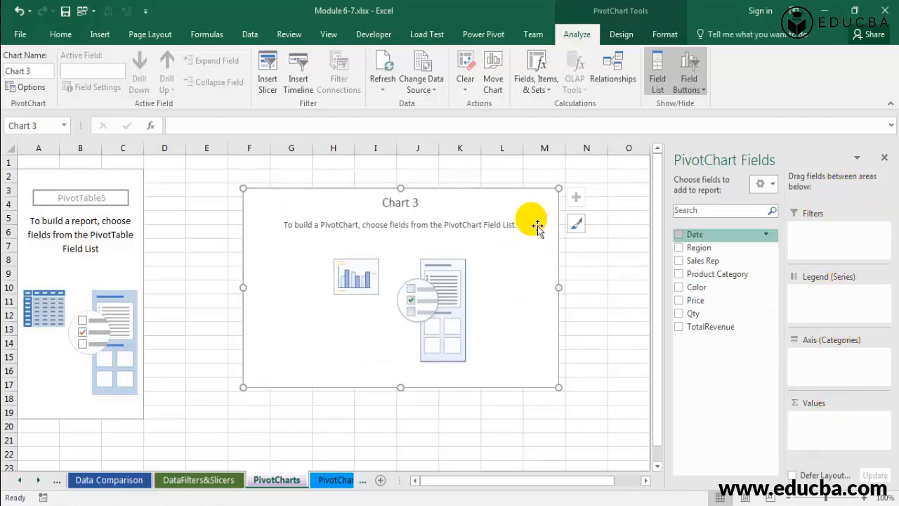
# Add Date to the rows and add TotalRevenue to the values twice.
pyautogui.click(42, 177)
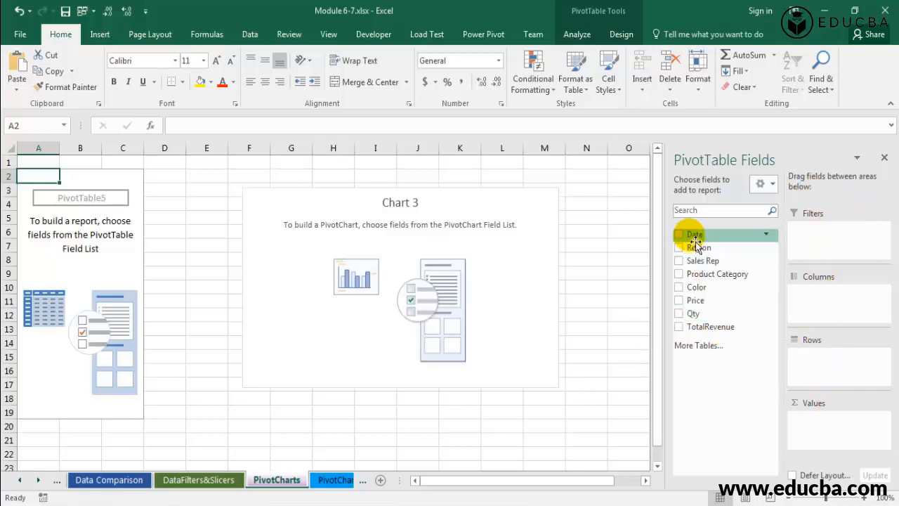
pyautogui.moveTo(697, 239); pyautogui.dragTo(826, 372)
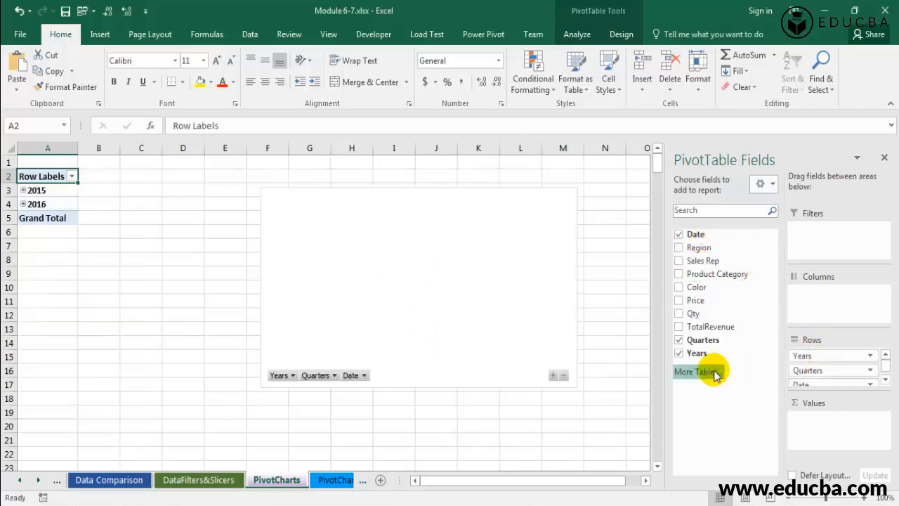
pyautogui.moveTo(711, 338); pyautogui.dragTo(843, 421)
pyautogui.moveTo(732, 337); pyautogui.dragTo(835, 443)
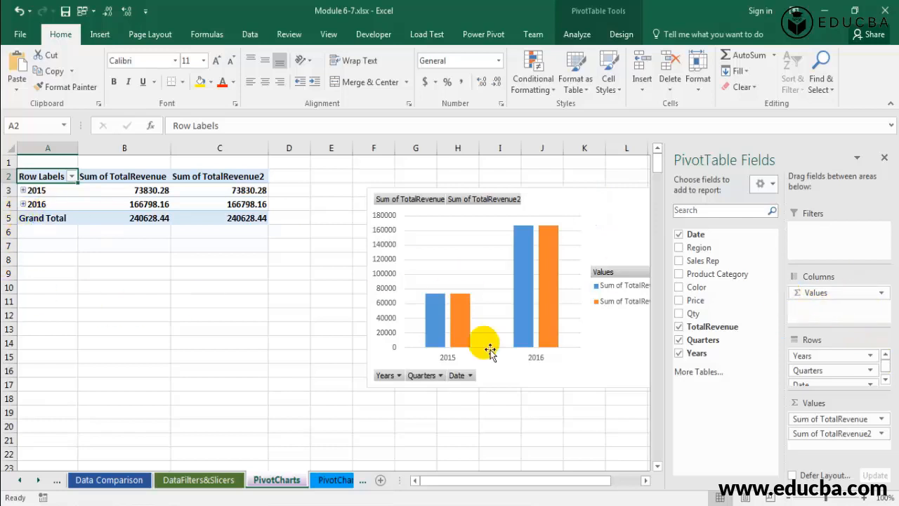
pyautogui.rightClick(47, 193)
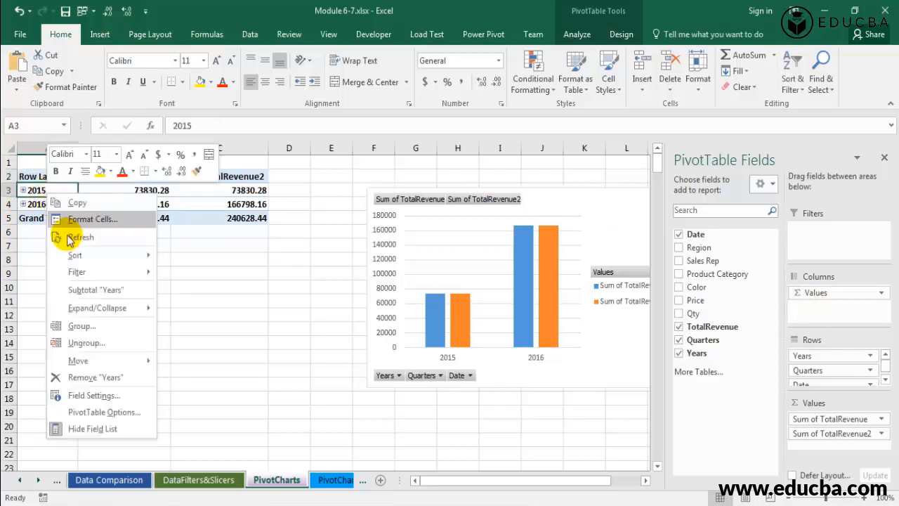
pyautogui.click(81, 326)
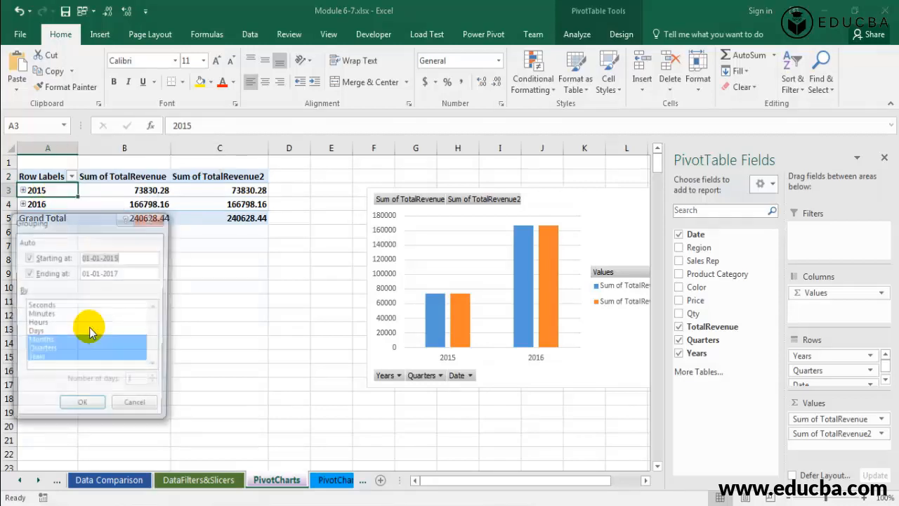
pyautogui.click(133, 409)
# Regroup the row dates by Quarters and Years only, removing Months.
pyautogui.rightClick(61, 198)
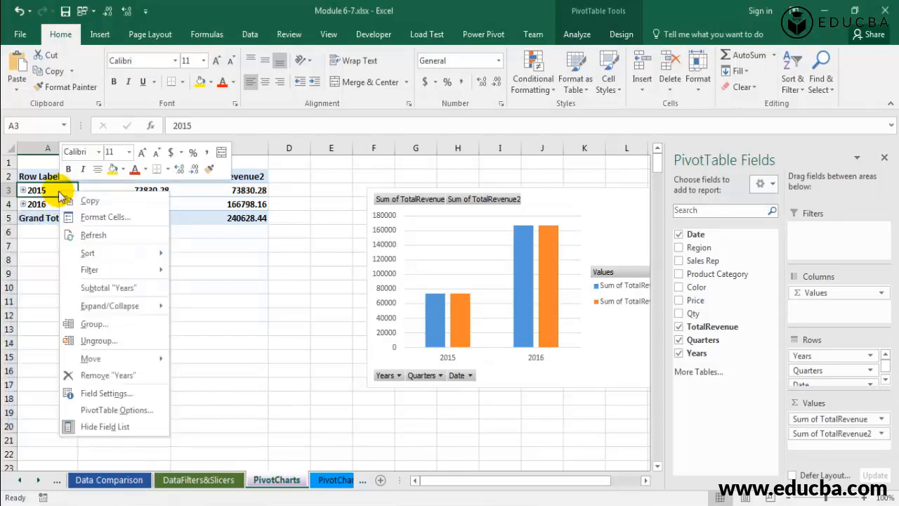
pyautogui.click(93, 325)
pyautogui.moveTo(104, 232); pyautogui.dragTo(224, 201)
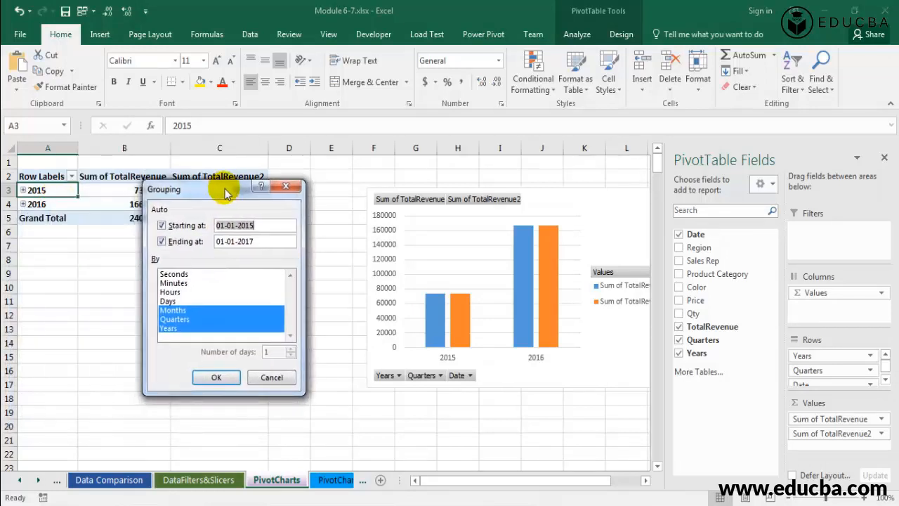
pyautogui.click(175, 308)
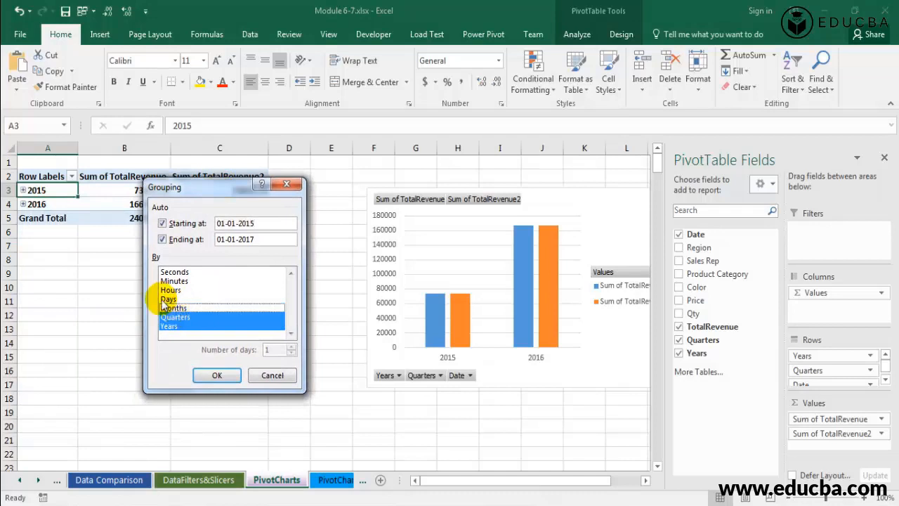
pyautogui.click(217, 376)
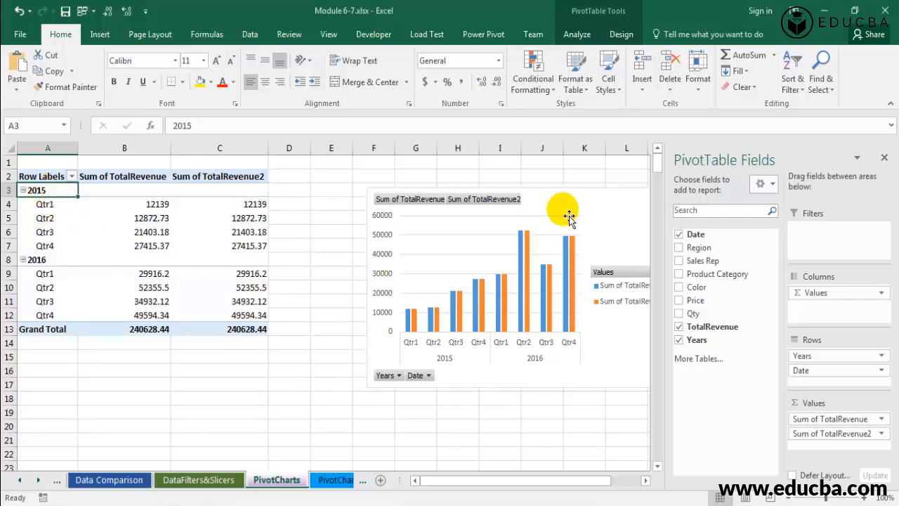
# Move the PivotChart up and closer to the table.
pyautogui.moveTo(567, 211); pyautogui.dragTo(512, 185)
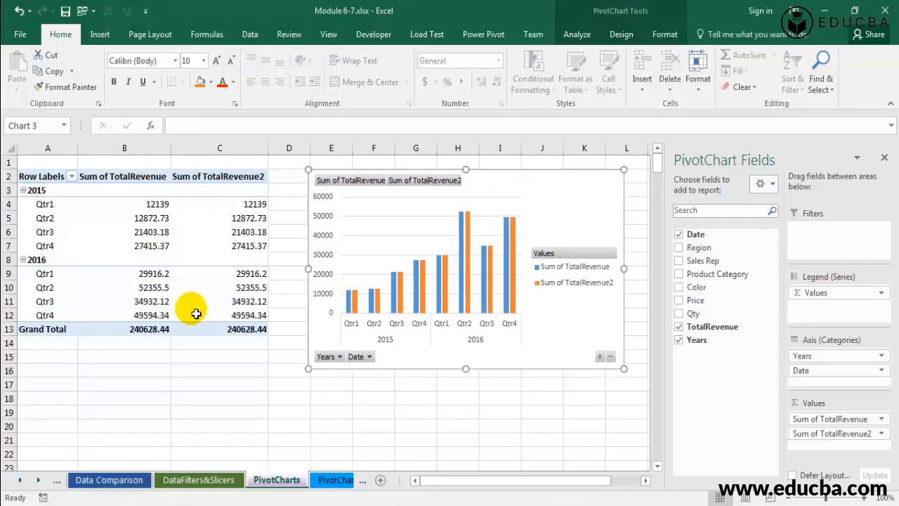
# Rename the two value column headers to Sales and Difference.
pyautogui.click(151, 180)
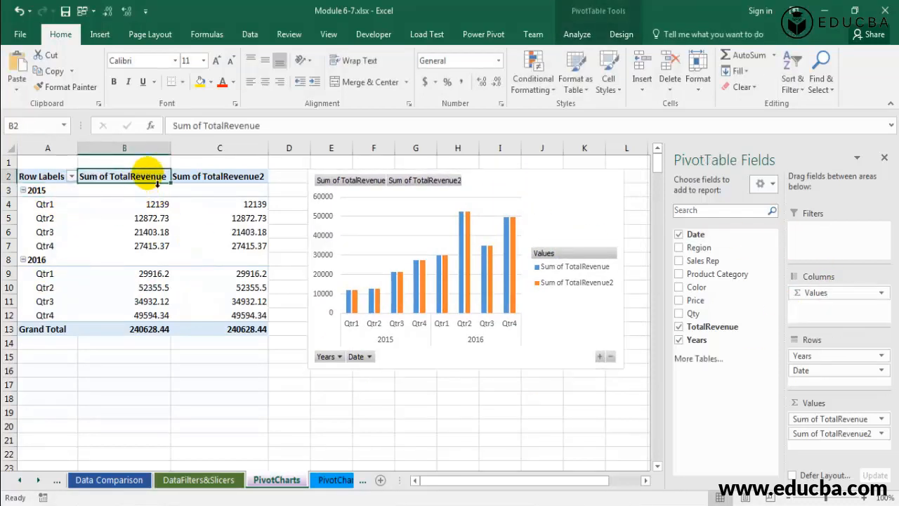
pyautogui.write('Sales')
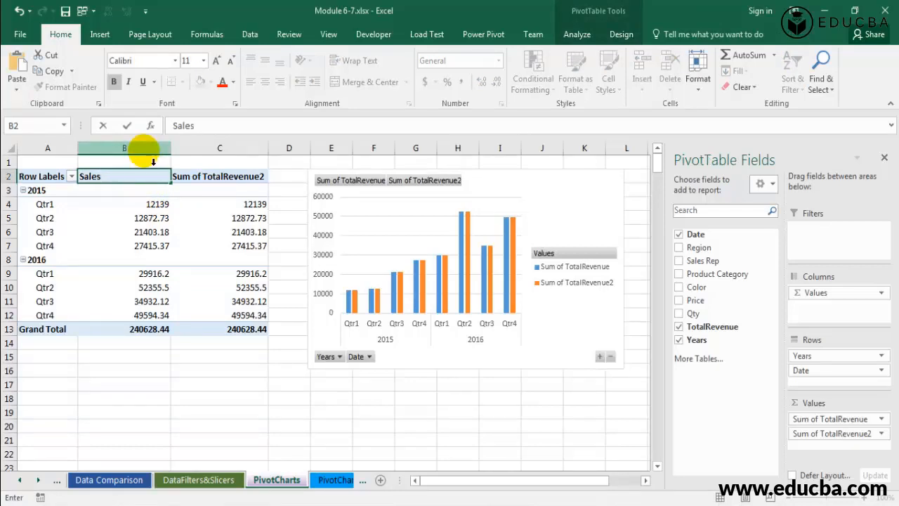
pyautogui.press('Return')
pyautogui.click(180, 180)
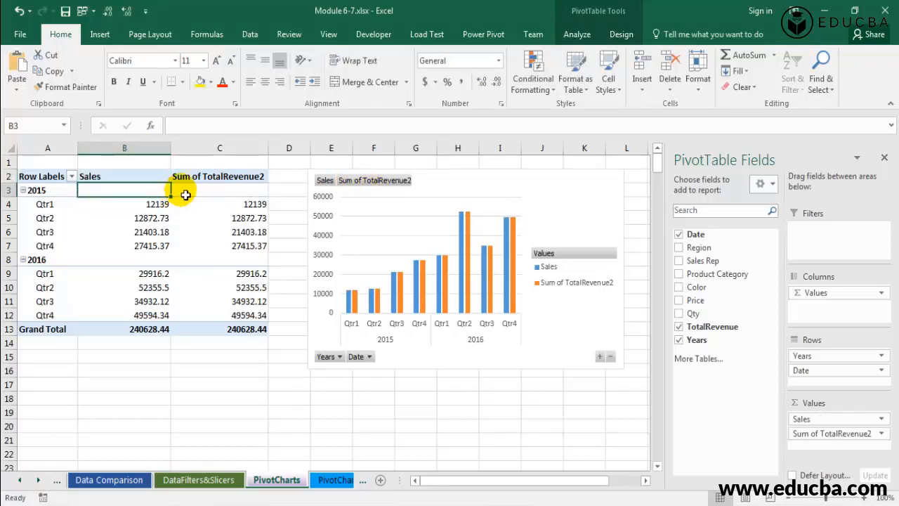
pyautogui.write('Difference')
pyautogui.press('Return')
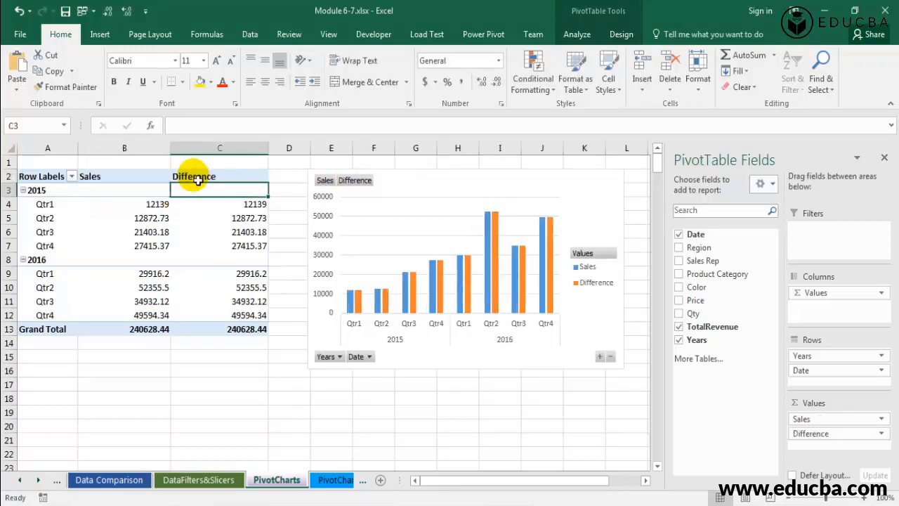
# Hide all field buttons on the chart and widen the chart slightly.
pyautogui.rightClick(349, 184)
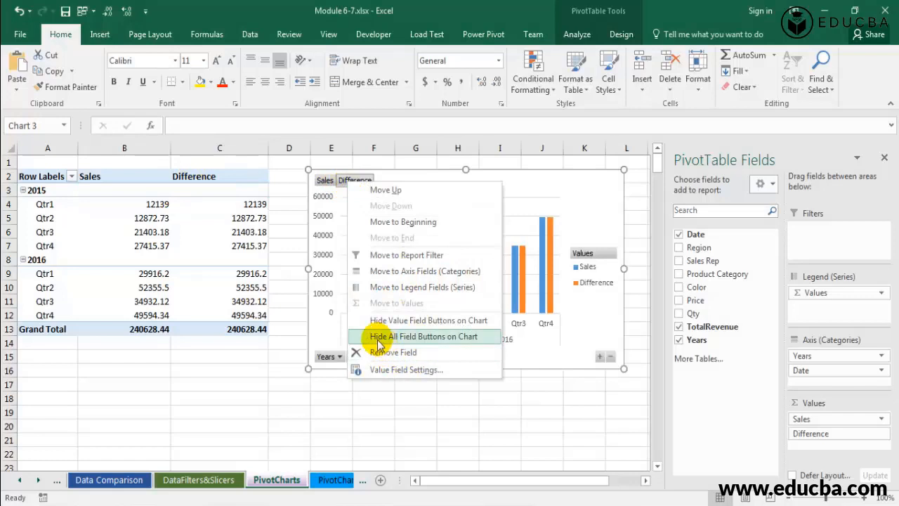
pyautogui.click(461, 337)
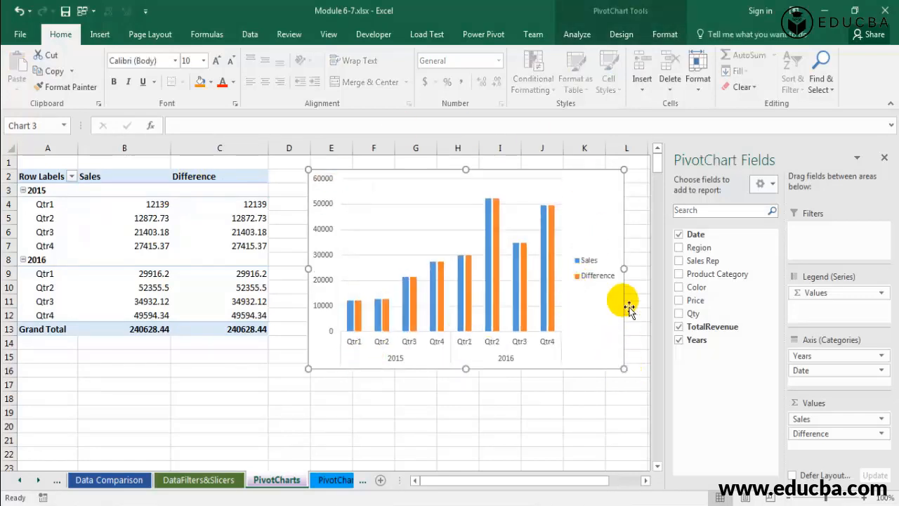
pyautogui.moveTo(624, 269); pyautogui.dragTo(637, 268)
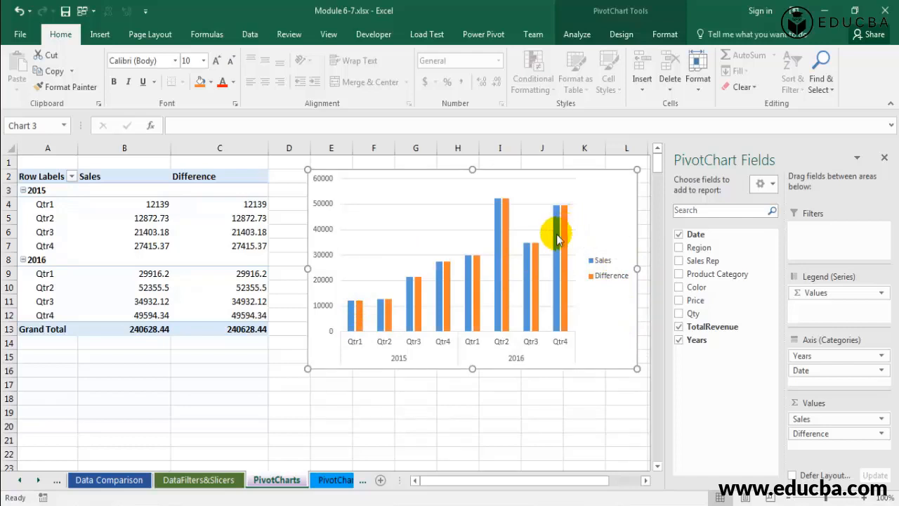
# Set the Difference field to show values as Difference From, base field Date, base item (previous).
pyautogui.moveTo(498, 223)
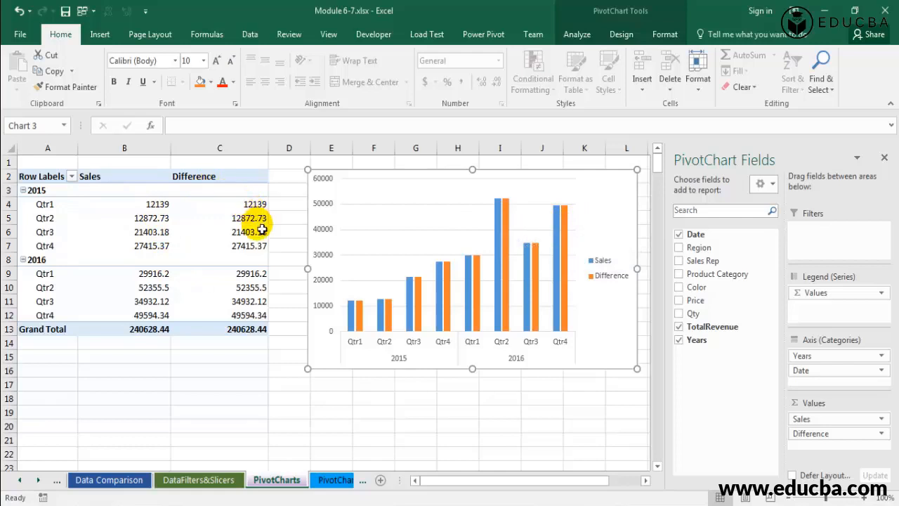
pyautogui.rightClick(205, 204)
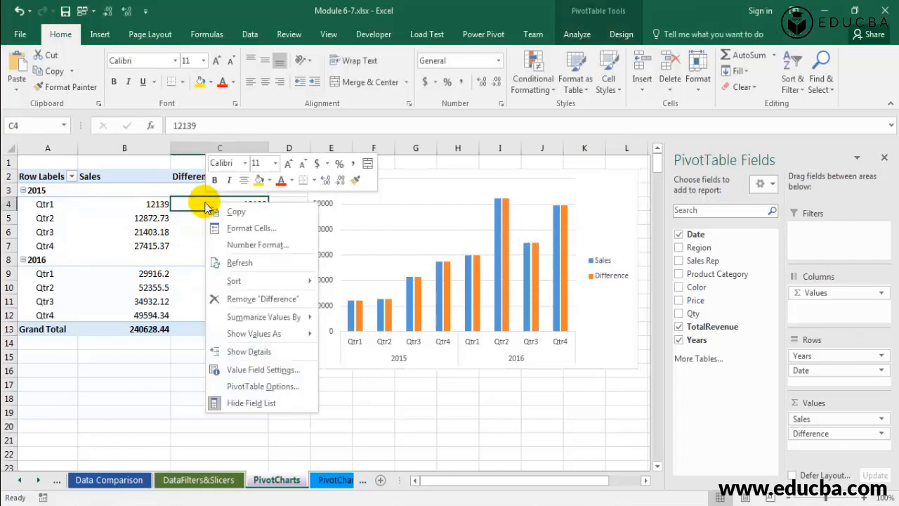
pyautogui.click(268, 370)
pyautogui.moveTo(281, 270); pyautogui.dragTo(309, 141)
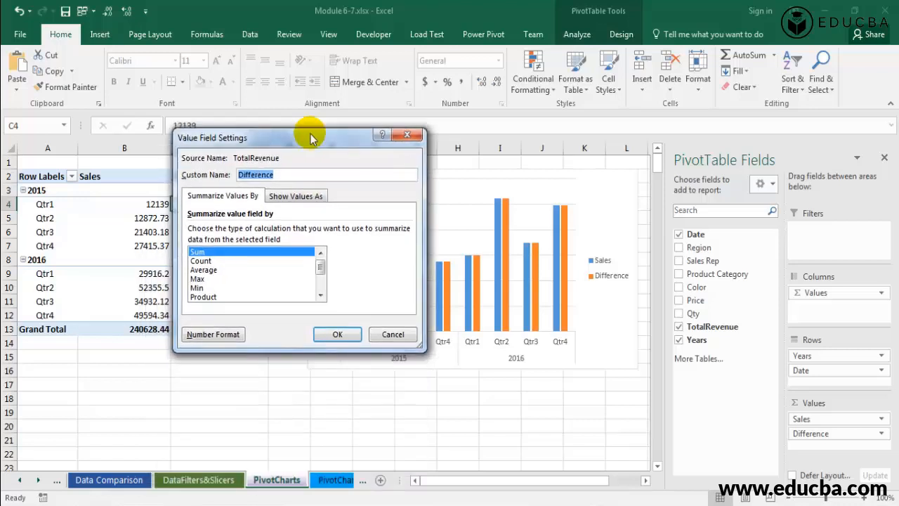
pyautogui.click(302, 199)
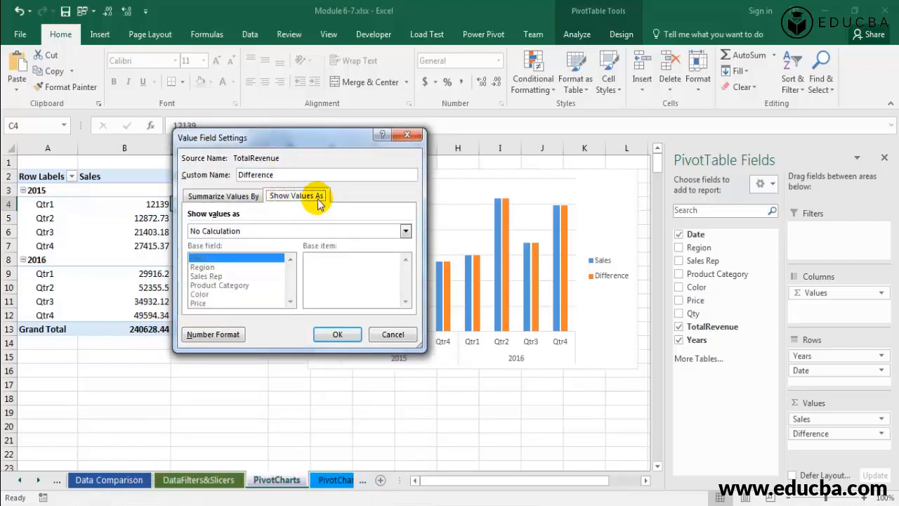
pyautogui.click(271, 232)
pyautogui.click(406, 288)
pyautogui.click(406, 287)
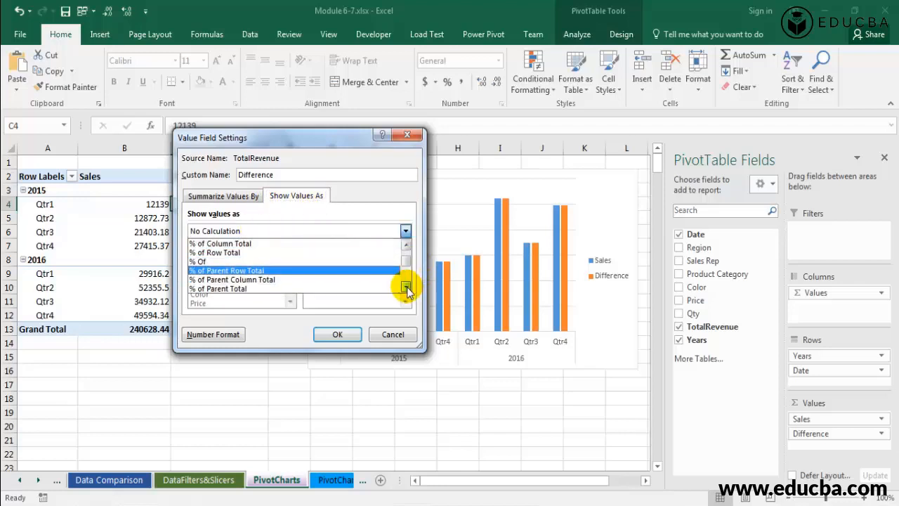
pyautogui.click(406, 287)
pyautogui.click(407, 288)
pyautogui.click(407, 288)
pyautogui.click(289, 274)
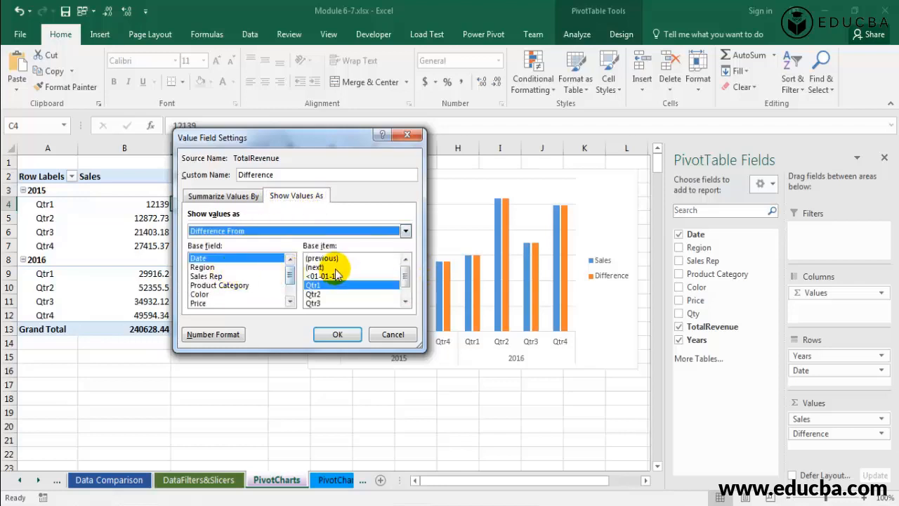
pyautogui.click(336, 258)
pyautogui.click(331, 336)
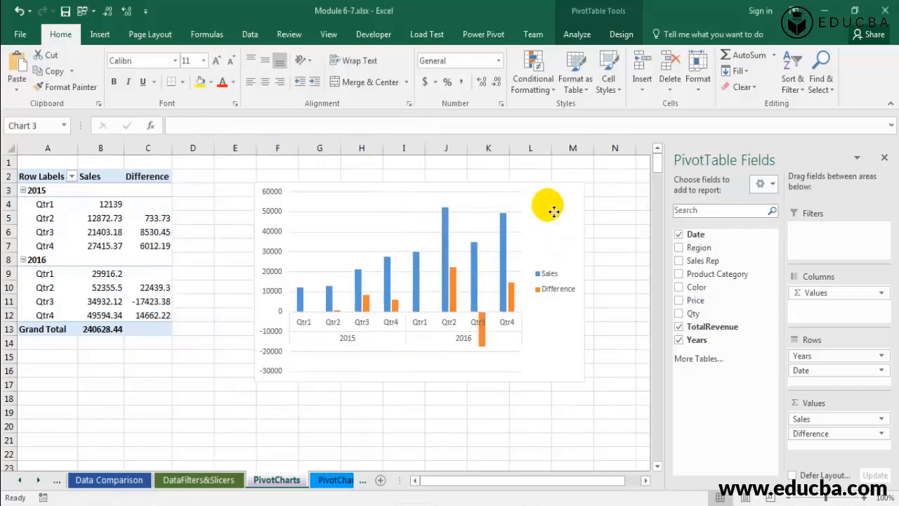
# Reposition and resize the chart's plot area within the chart.
pyautogui.click(302, 231)
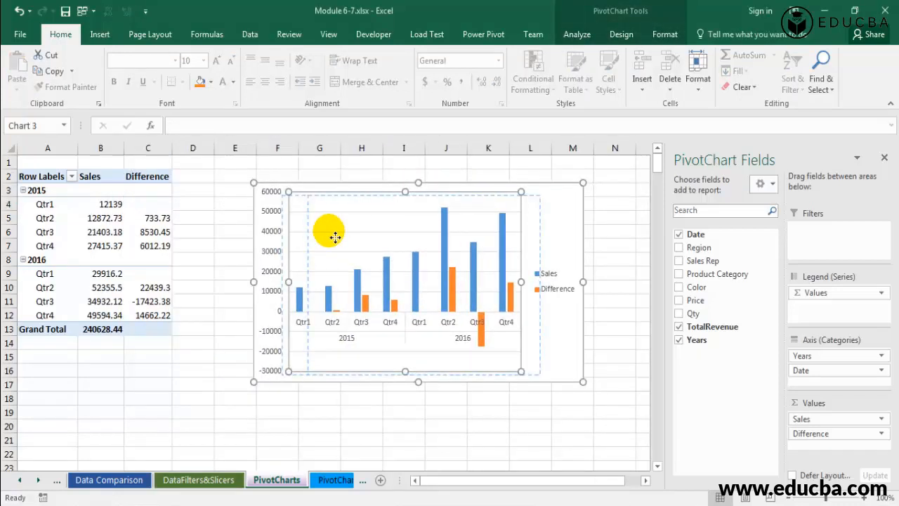
pyautogui.moveTo(335, 236); pyautogui.dragTo(356, 240)
pyautogui.moveTo(427, 375); pyautogui.dragTo(427, 359)
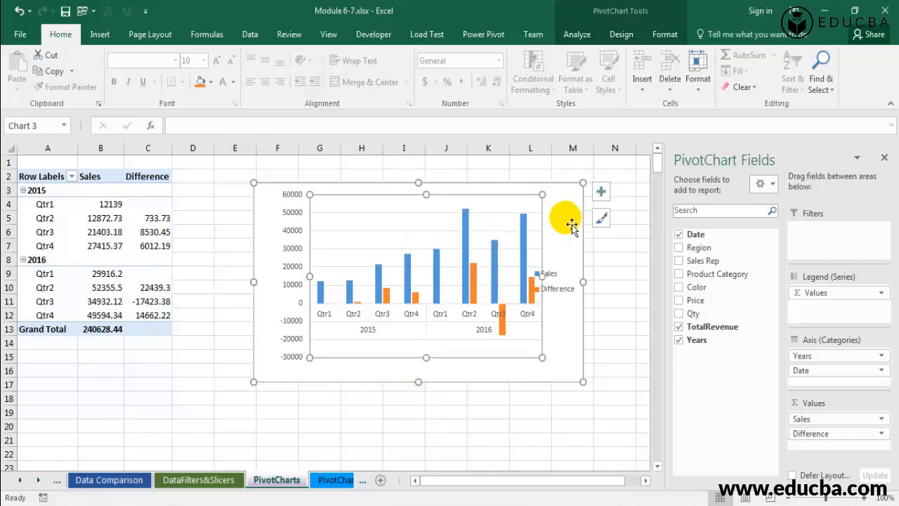
pyautogui.moveTo(353, 247); pyautogui.dragTo(342, 254)
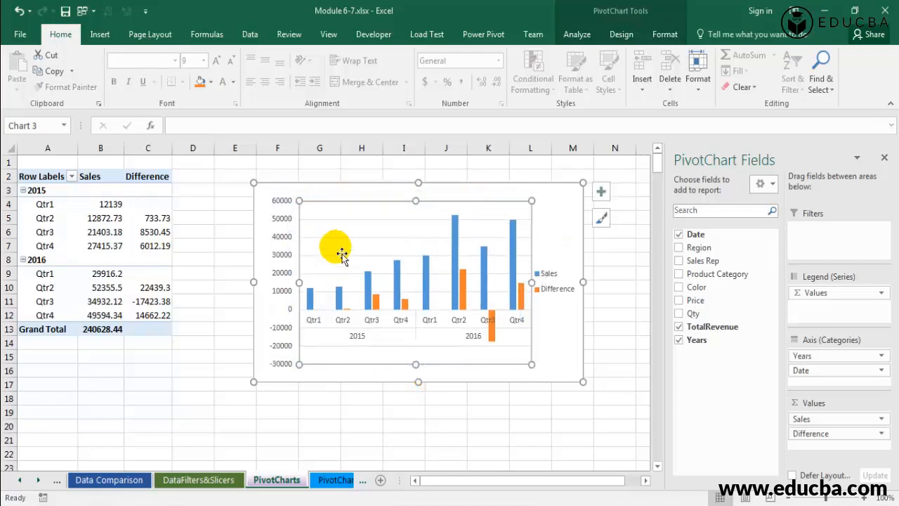
# Reposition the chart legend slightly within the PivotChart.
pyautogui.click(555, 288)
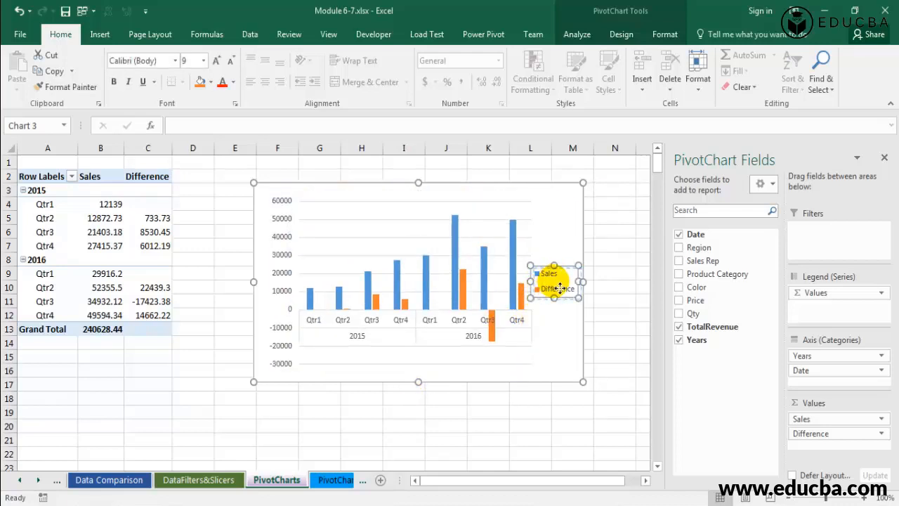
pyautogui.click(546, 356)
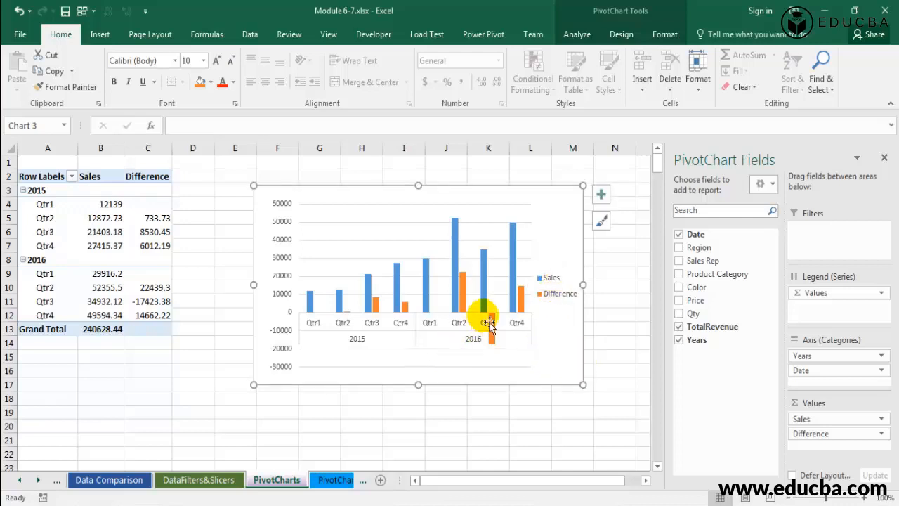
pyautogui.click(149, 301)
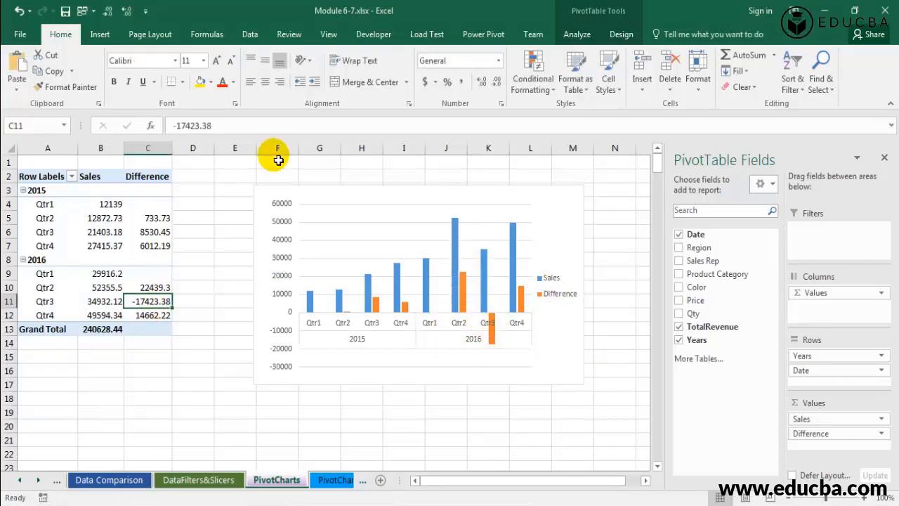
# Delete the PivotChart and insert a new default PivotChart from the PivotTable.
pyautogui.click(281, 203)
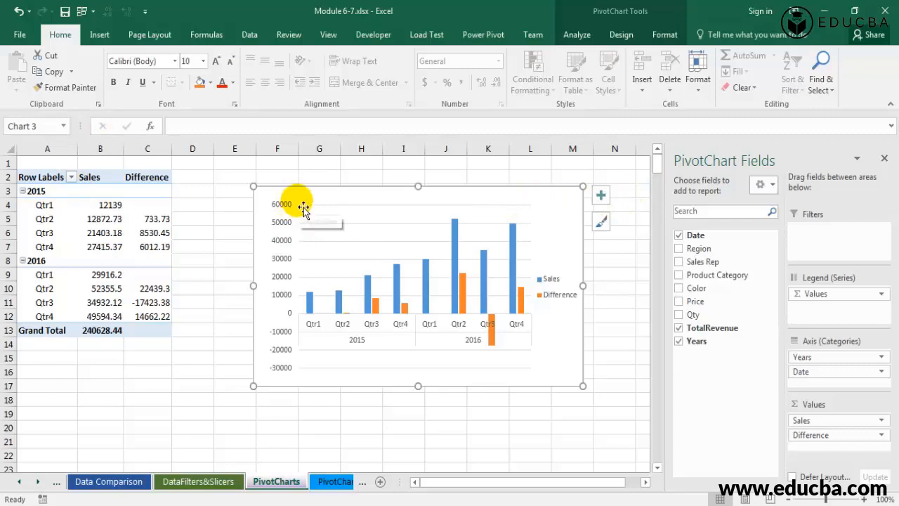
pyautogui.press('Delete')
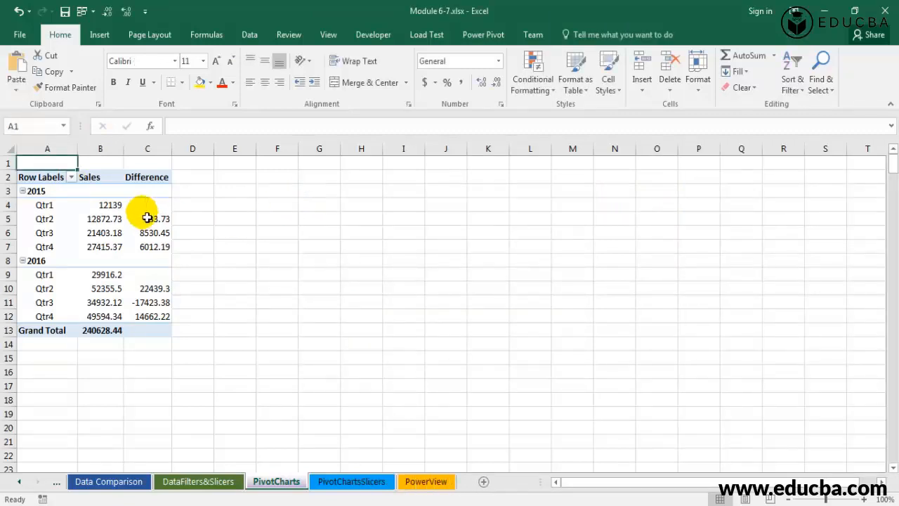
pyautogui.click(53, 207)
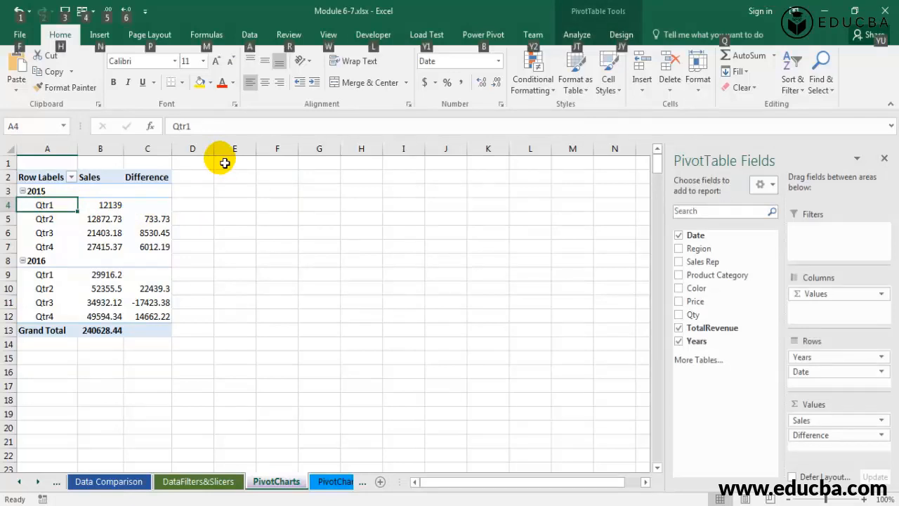
pyautogui.hotkey('alt', 'F1')
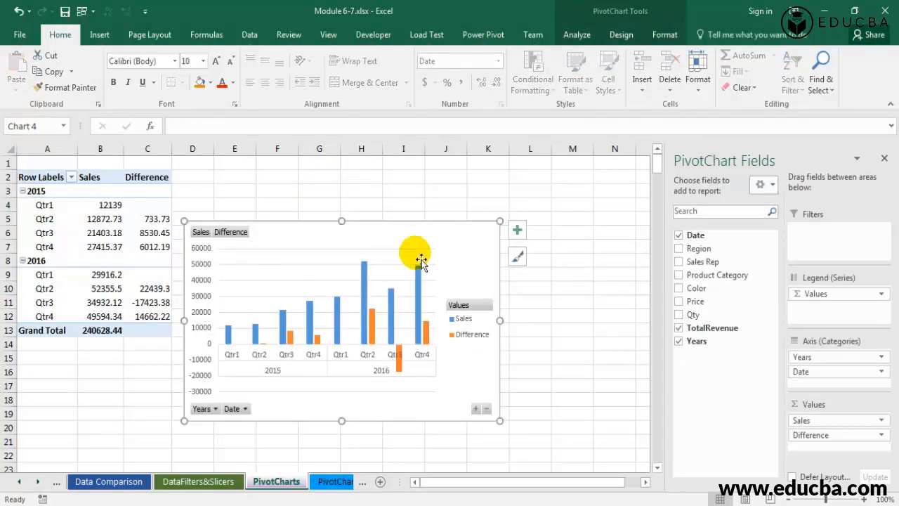
# Move the new PivotChart beside the PivotTable and hide all its field buttons.
pyautogui.moveTo(447, 243); pyautogui.dragTo(515, 182)
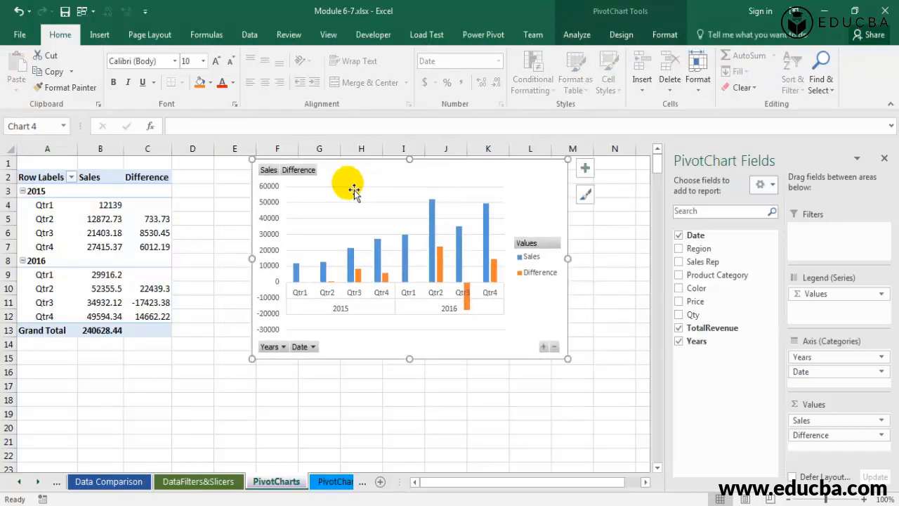
pyautogui.rightClick(298, 172)
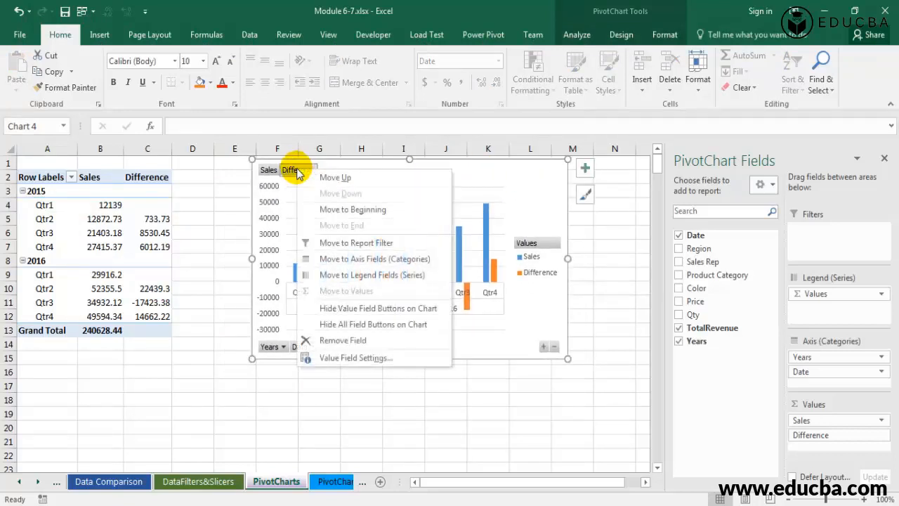
pyautogui.click(353, 378)
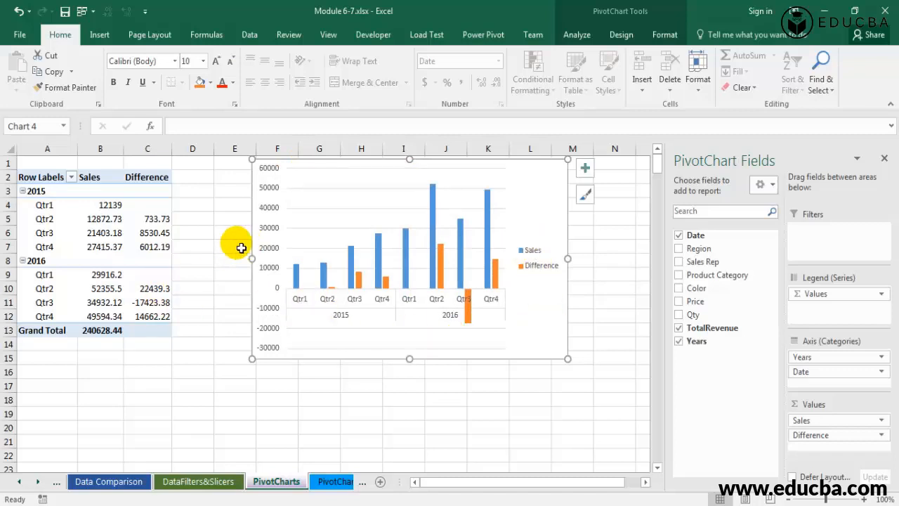
pyautogui.click(46, 163)
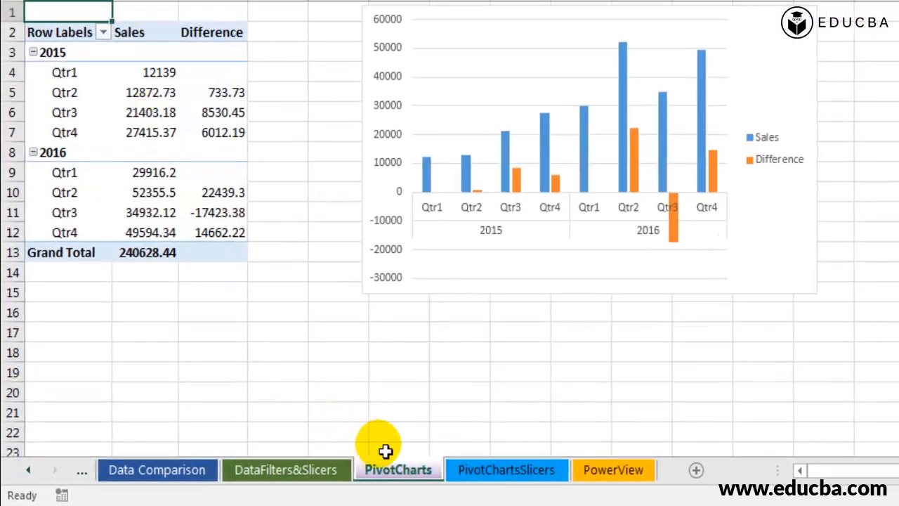
# Open the PivotChartsSlicers sheet and insert a default column chart of the regional category table.
pyautogui.click(516, 469)
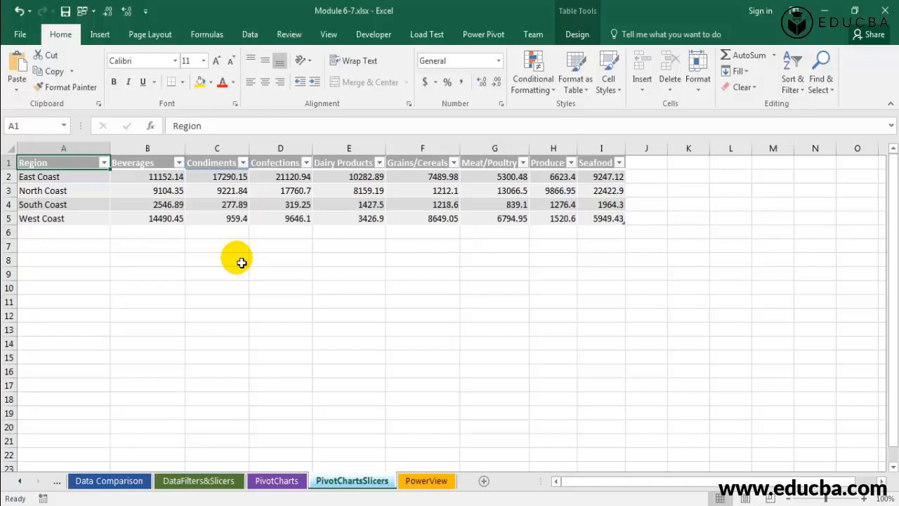
pyautogui.press('Down')
pyautogui.press('Down')
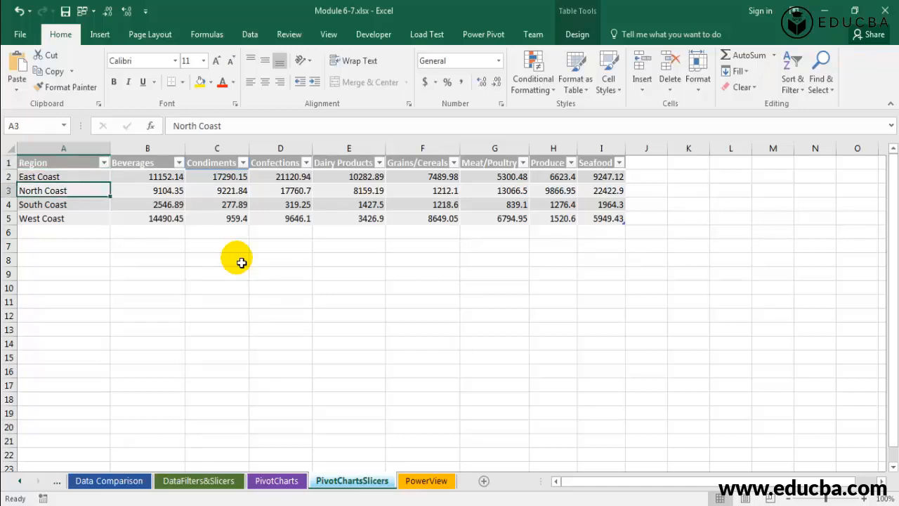
pyautogui.press('Right')
pyautogui.press('Right')
pyautogui.press('Right')
pyautogui.press('Right')
pyautogui.press('Right')
pyautogui.press('Up')
pyautogui.press('Up')
pyautogui.press('Left')
pyautogui.press('Left')
pyautogui.press('Left')
pyautogui.press('Left')
pyautogui.press('Left')
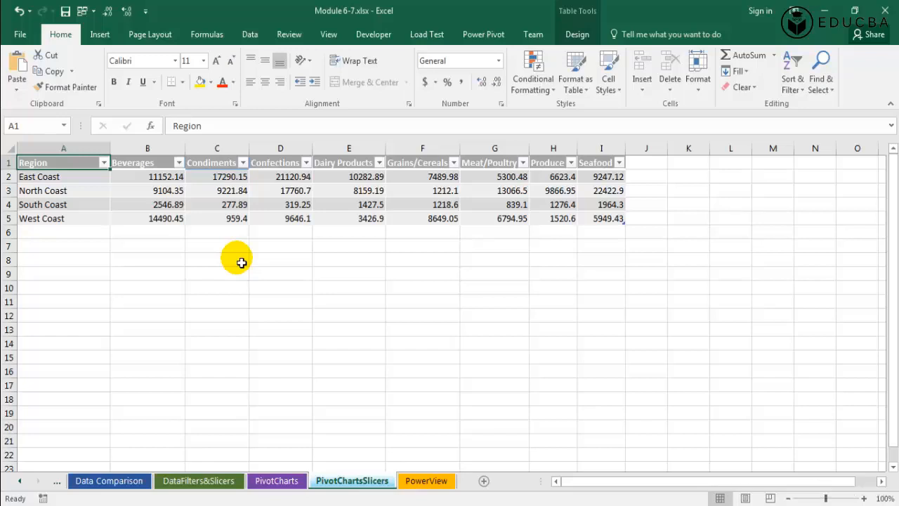
pyautogui.hotkey('alt', 'F1')
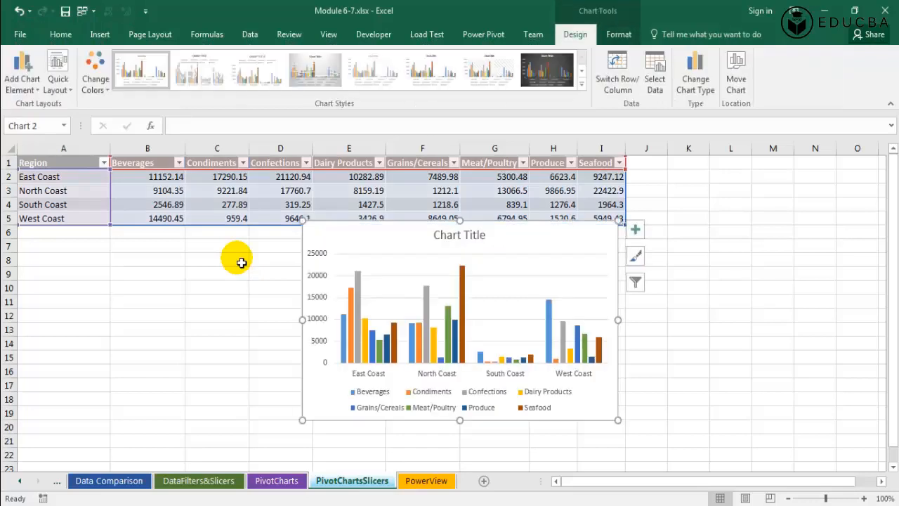
# Place the chart below the table spanning about rows 7 to 17 and delete its chart title.
pyautogui.moveTo(363, 250); pyautogui.dragTo(54, 266)
pyautogui.moveTo(335, 341); pyautogui.dragTo(625, 340)
pyautogui.moveTo(322, 444); pyautogui.dragTo(322, 392)
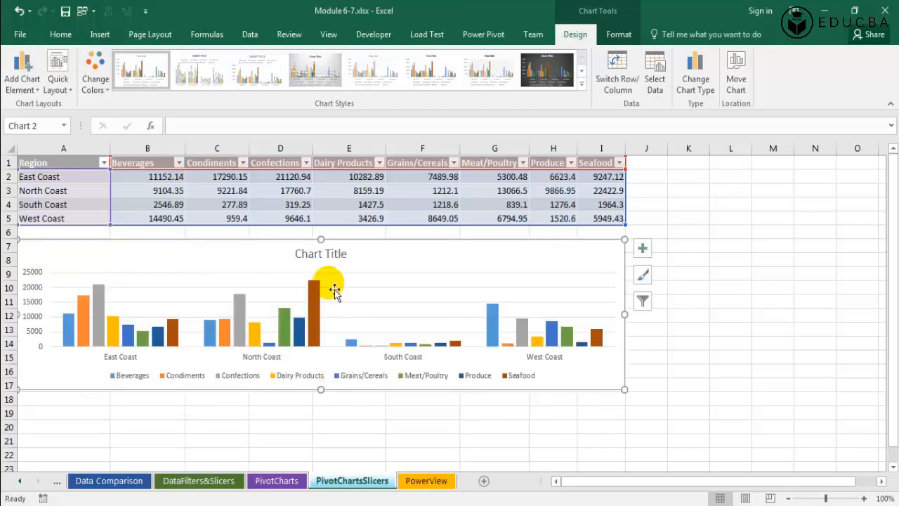
pyautogui.click(335, 259)
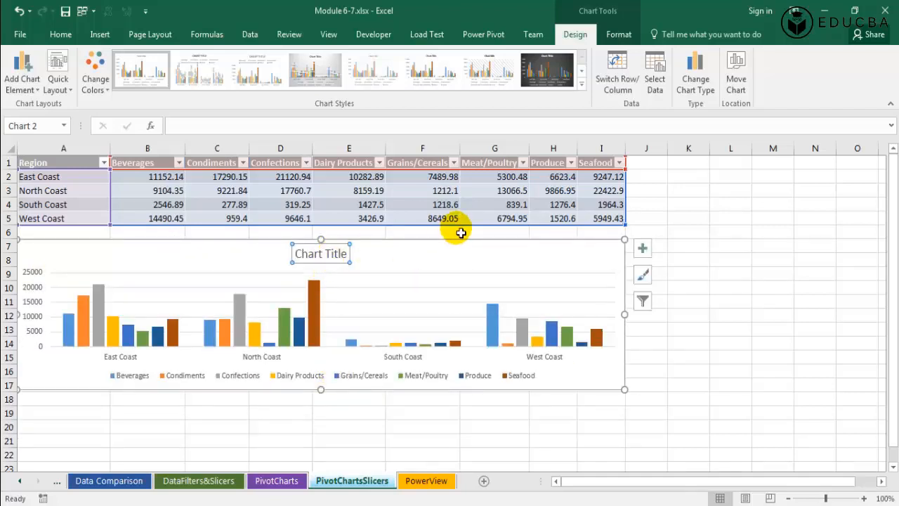
pyautogui.press('Delete')
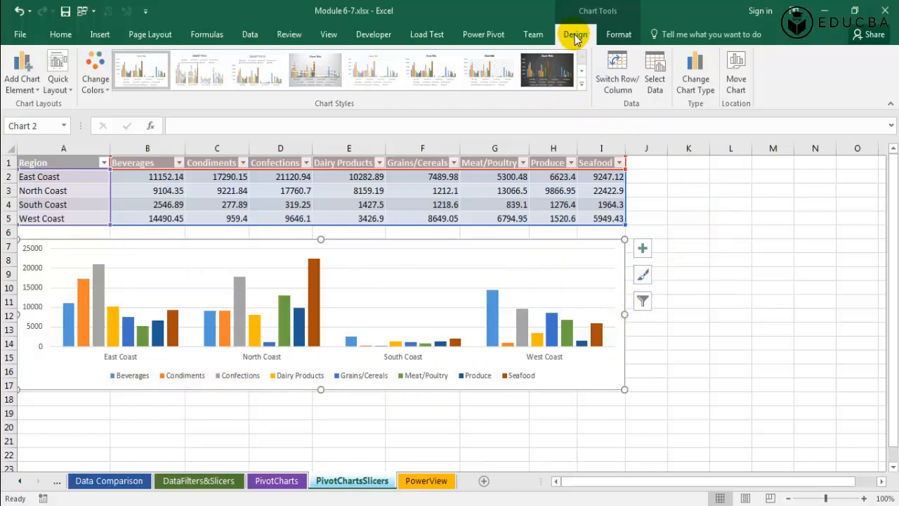
# Insert slicers for the table's Region, Beverages and Condiments columns.
pyautogui.scroll(-1, 573, 41)
pyautogui.scroll(1, 573, 41)
pyautogui.scroll(1, 70, 74)
pyautogui.click(102, 36)
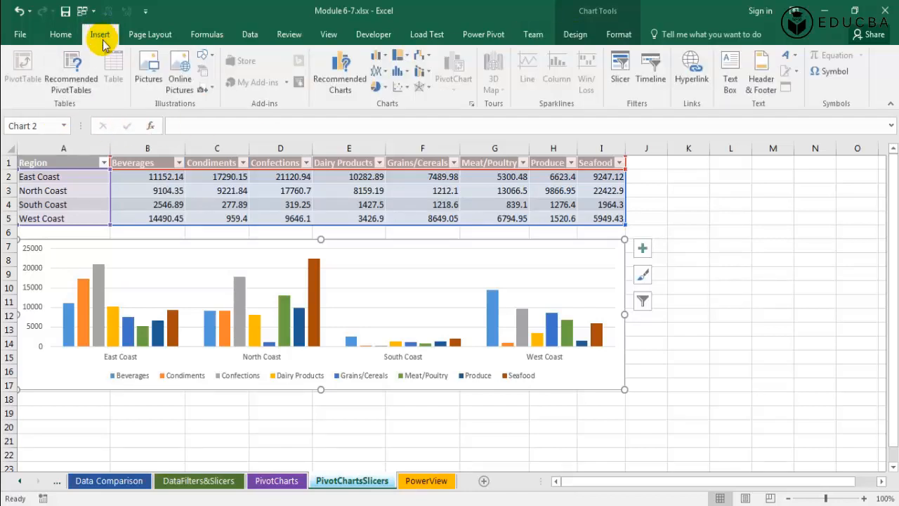
pyautogui.click(620, 68)
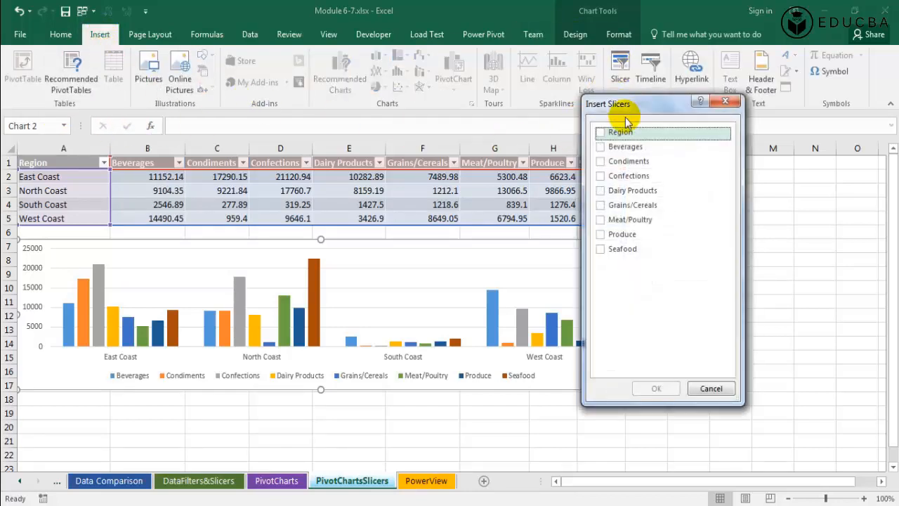
pyautogui.moveTo(640, 99); pyautogui.dragTo(715, 95)
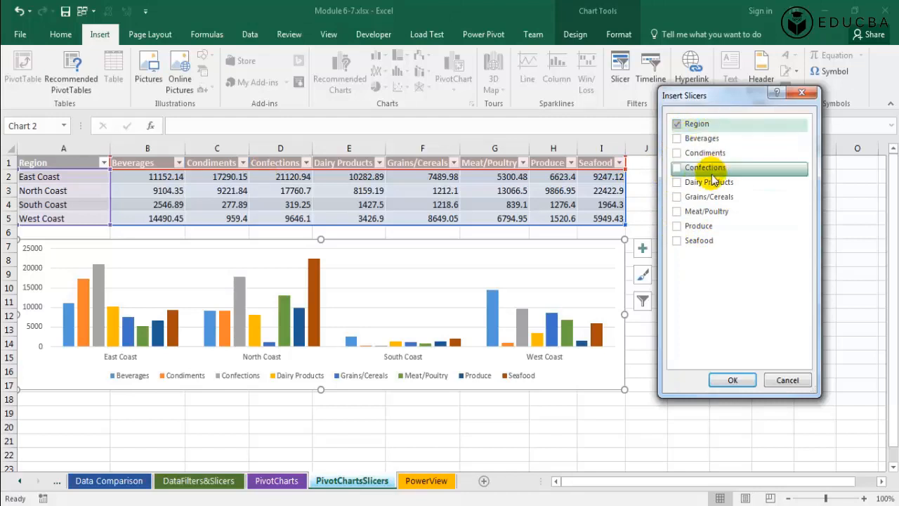
pyautogui.click(677, 138)
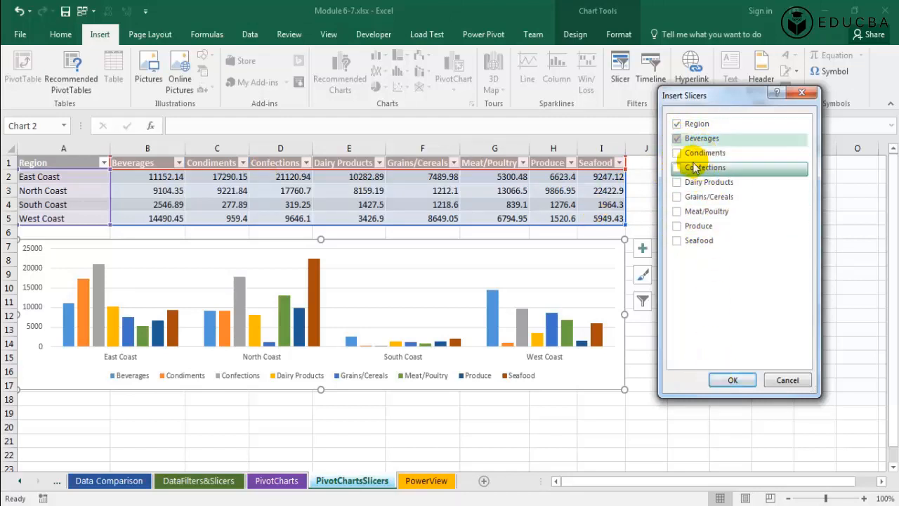
pyautogui.click(676, 152)
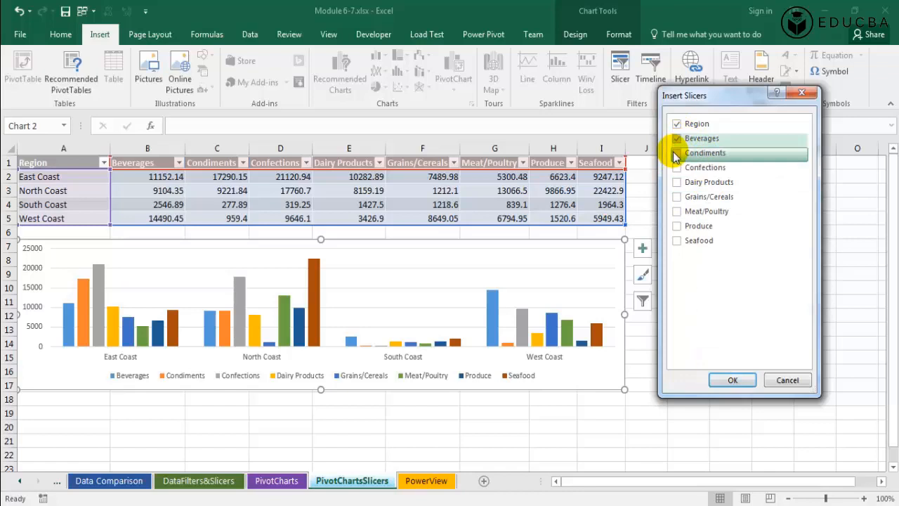
pyautogui.click(734, 380)
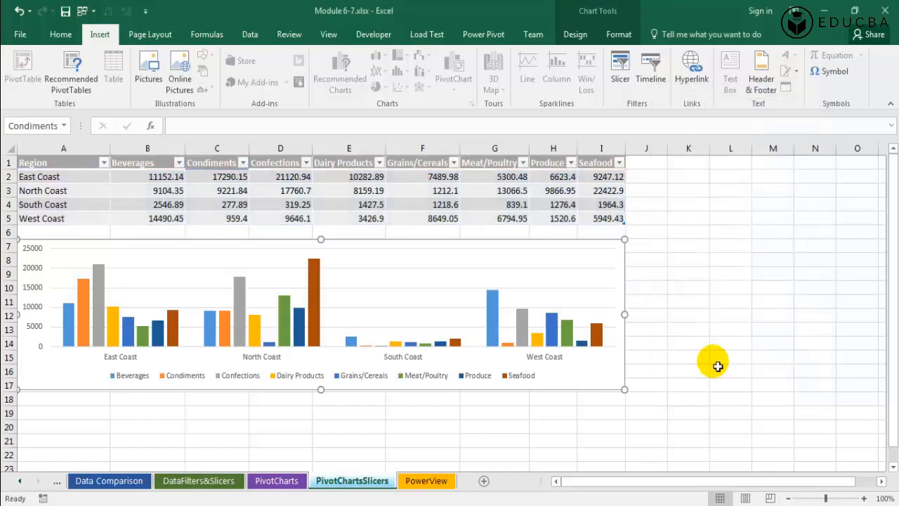
# Delete the Beverages and Condiments slicers.
pyautogui.moveTo(461, 234); pyautogui.dragTo(749, 203)
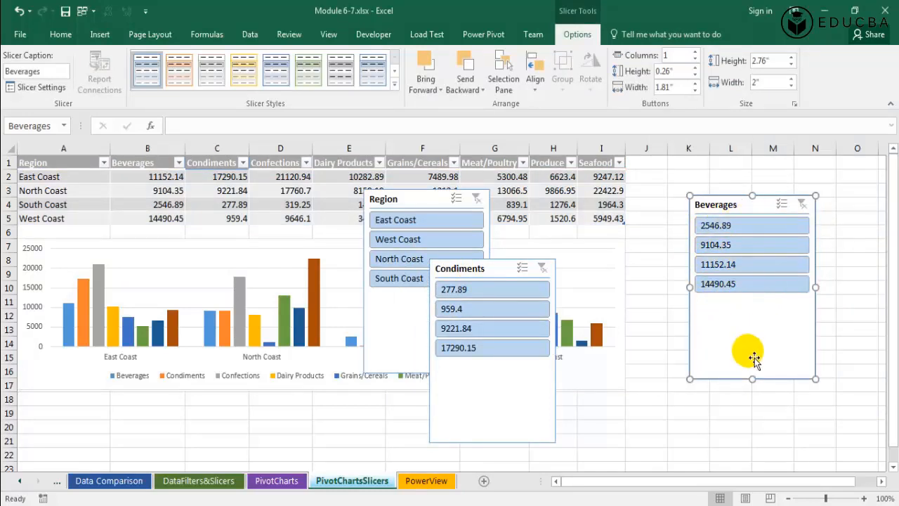
pyautogui.press('Delete')
pyautogui.click(485, 392)
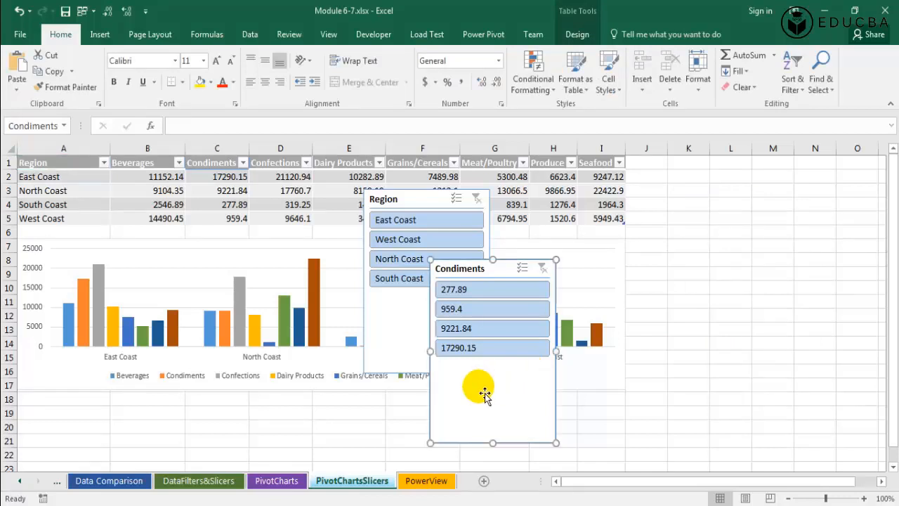
pyautogui.press('Delete')
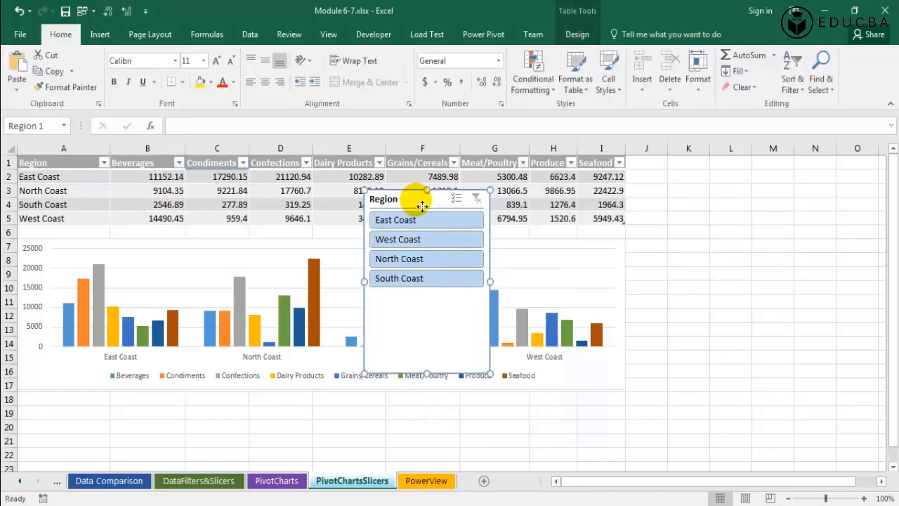
# Move the Region slicer beside the chart, shorten it to about 1.58 in high, and apply an orange slicer style.
pyautogui.moveTo(411, 196); pyautogui.dragTo(724, 169)
pyautogui.moveTo(794, 339); pyautogui.dragTo(798, 263)
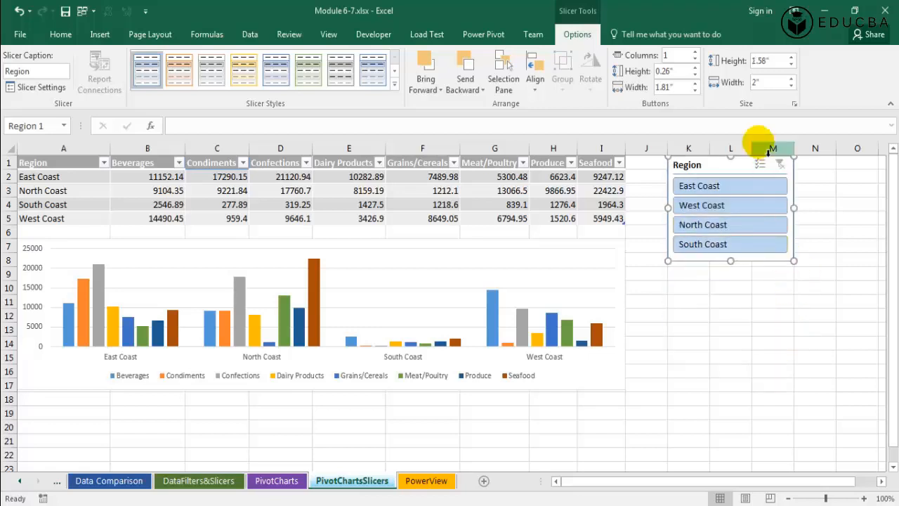
pyautogui.click(187, 80)
pyautogui.click(741, 304)
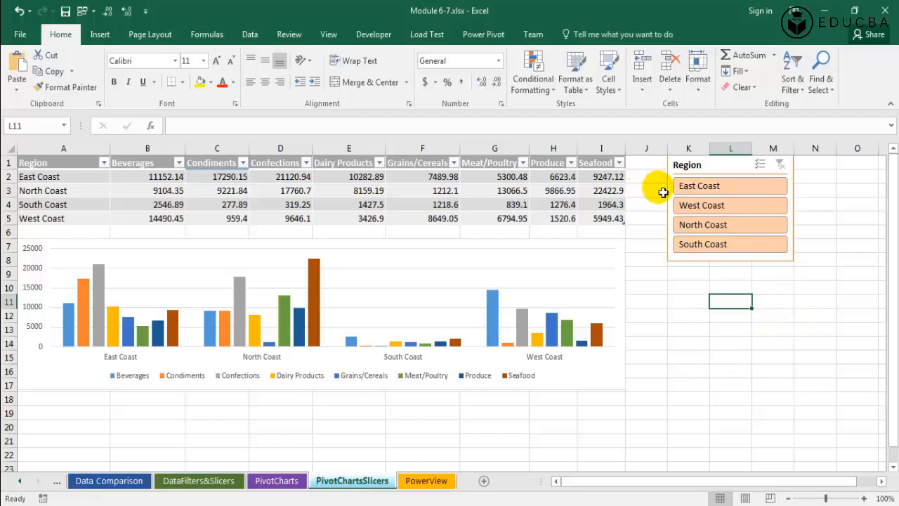
# Filter the table by East Coast, North Coast and South Coast with the Region slicer, then clear the filter.
pyautogui.click(708, 186)
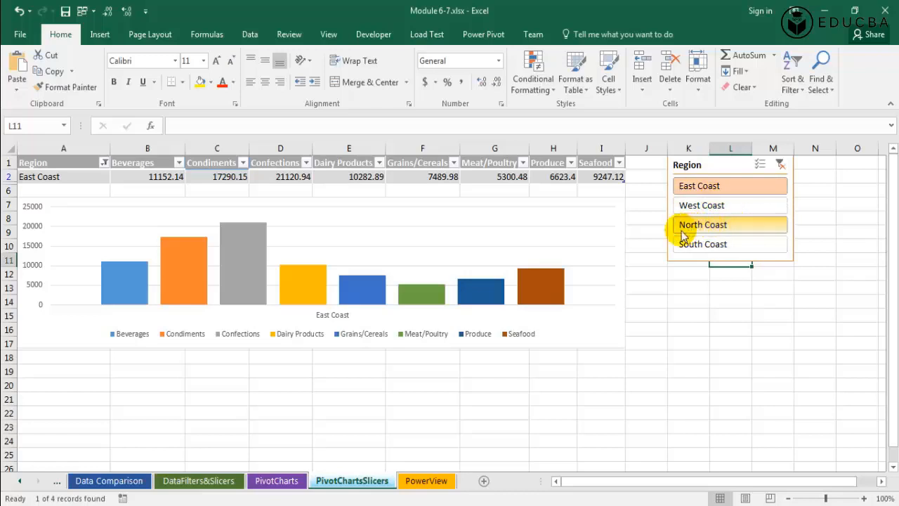
pyautogui.keyDown('ctrl'); pyautogui.click(727, 226); pyautogui.keyUp('ctrl')
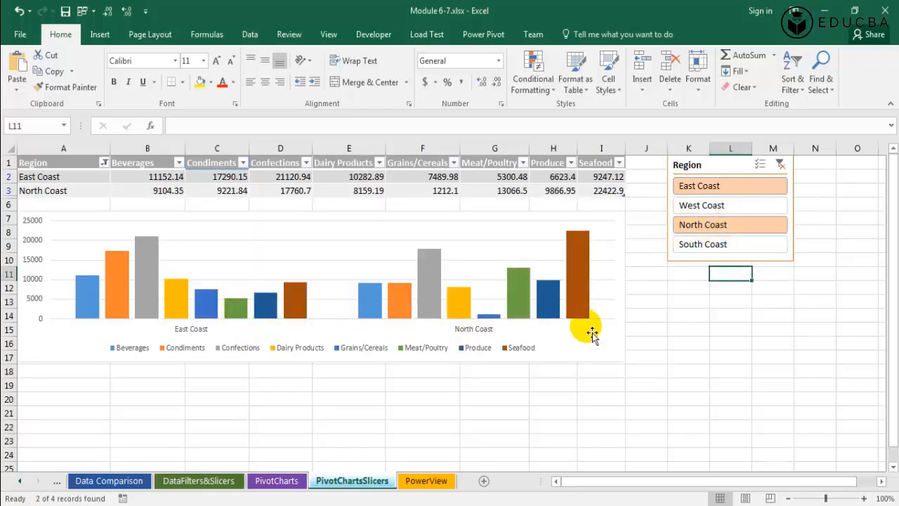
pyautogui.keyDown('ctrl'); pyautogui.click(724, 245); pyautogui.keyUp('ctrl')
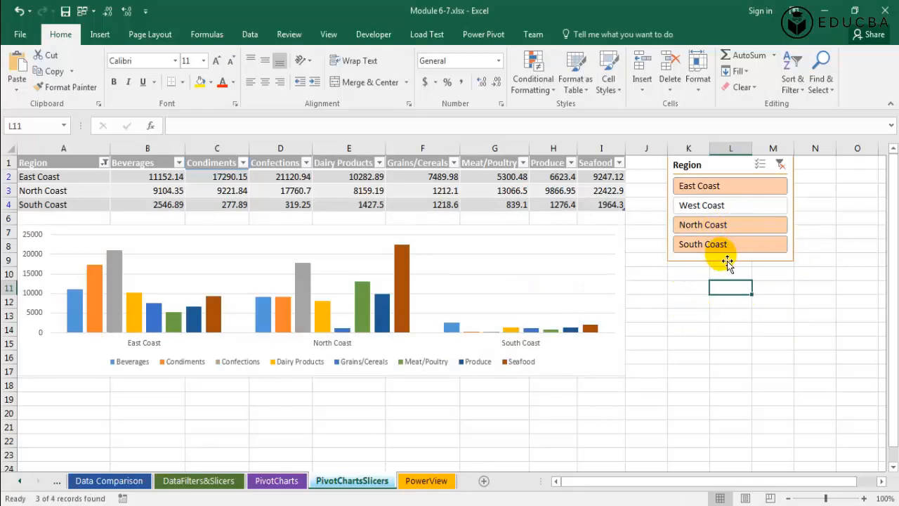
pyautogui.click(782, 165)
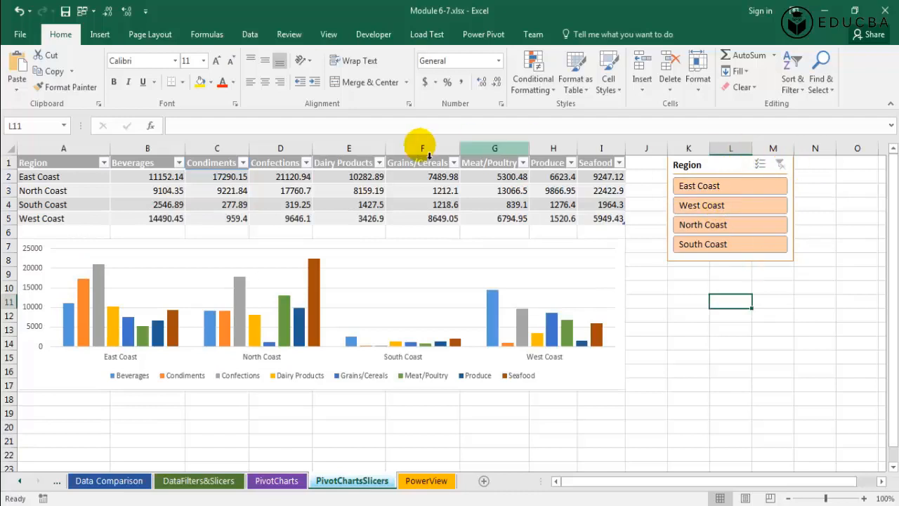
pyautogui.click(22, 163)
pyautogui.click(71, 178)
pyautogui.click(442, 219)
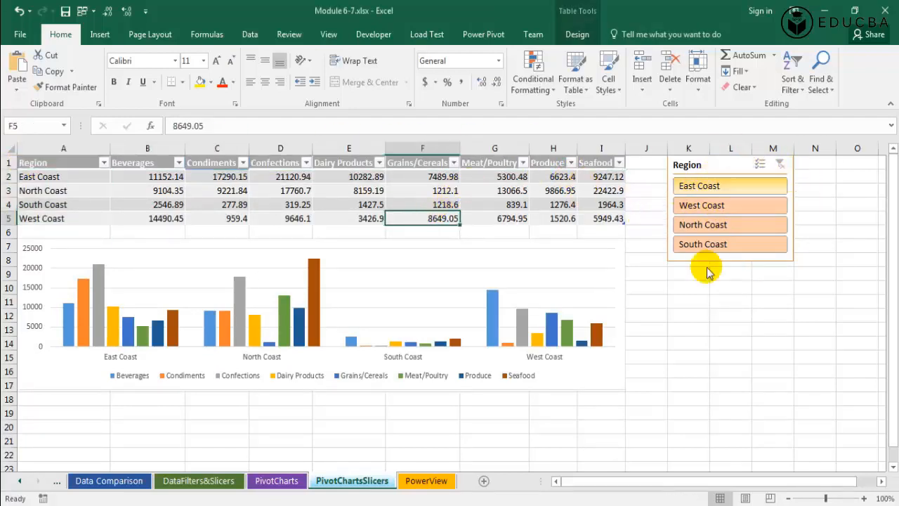
pyautogui.moveTo(77, 168); pyautogui.dragTo(594, 212)
pyautogui.click(590, 189)
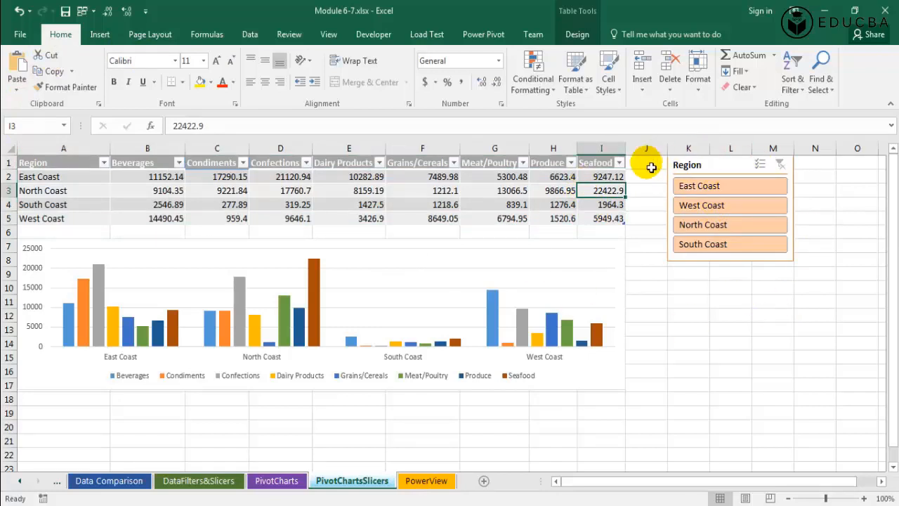
pyautogui.click(44, 161)
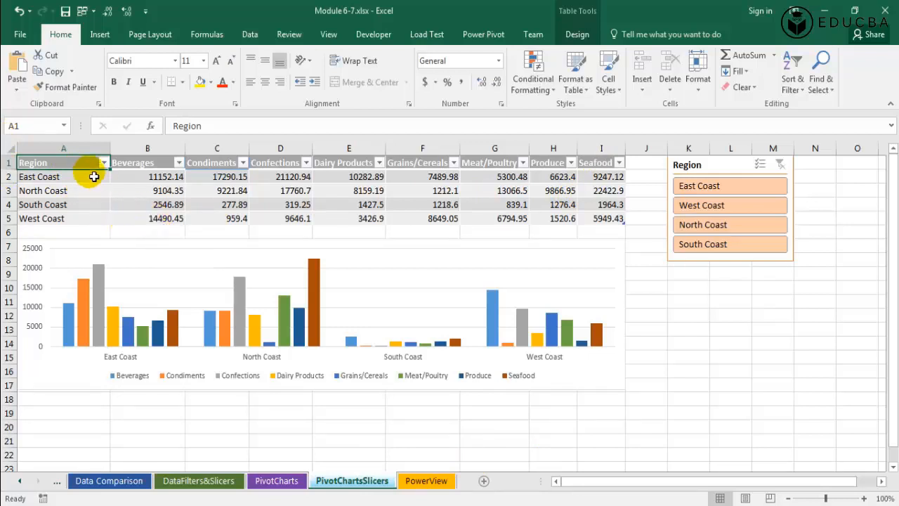
pyautogui.hotkey('shift', 'Down')
pyautogui.hotkey('shift', 'Down')
pyautogui.hotkey('shift', 'Down')
pyautogui.hotkey('shift', 'Down')
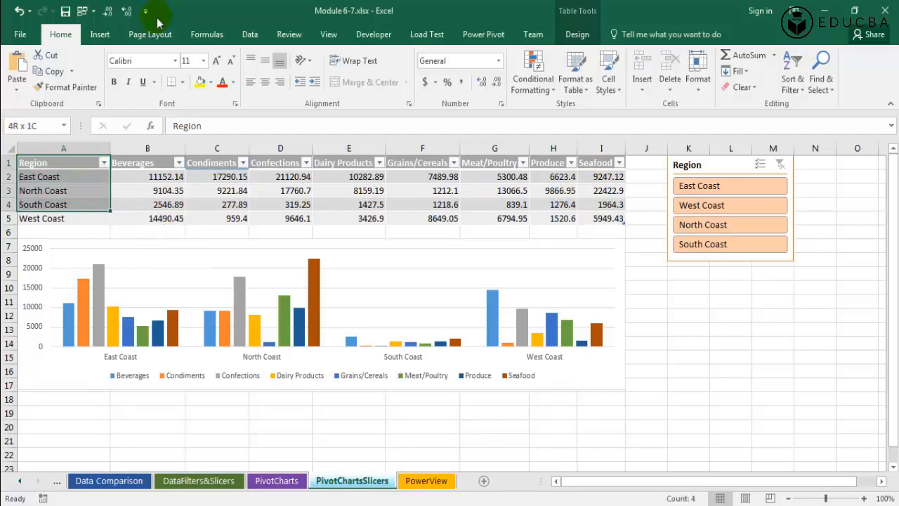
pyautogui.hotkey('shift', 'Right')
pyautogui.hotkey('shift', 'space')
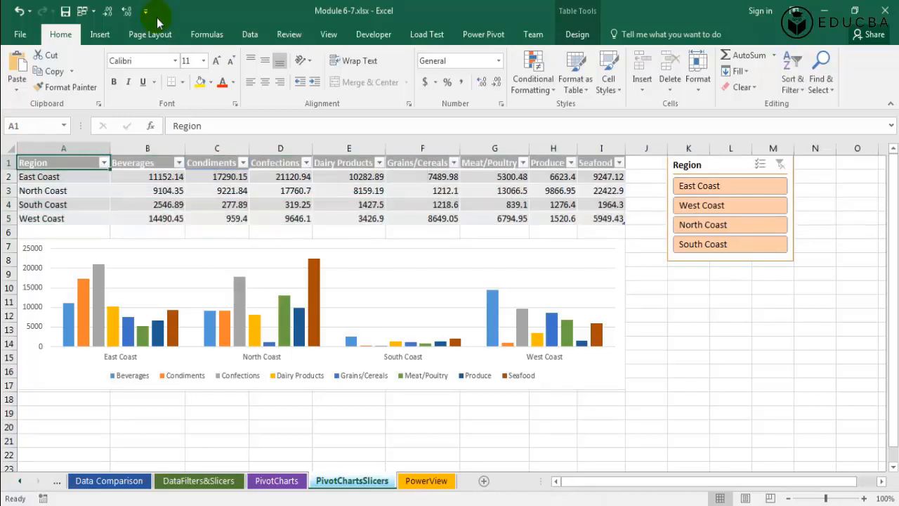
pyautogui.click(527, 257)
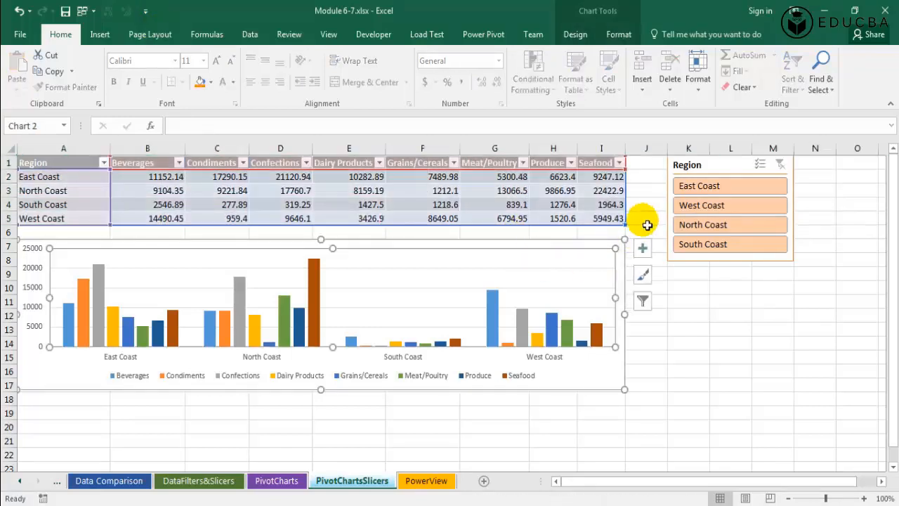
pyautogui.click(737, 173)
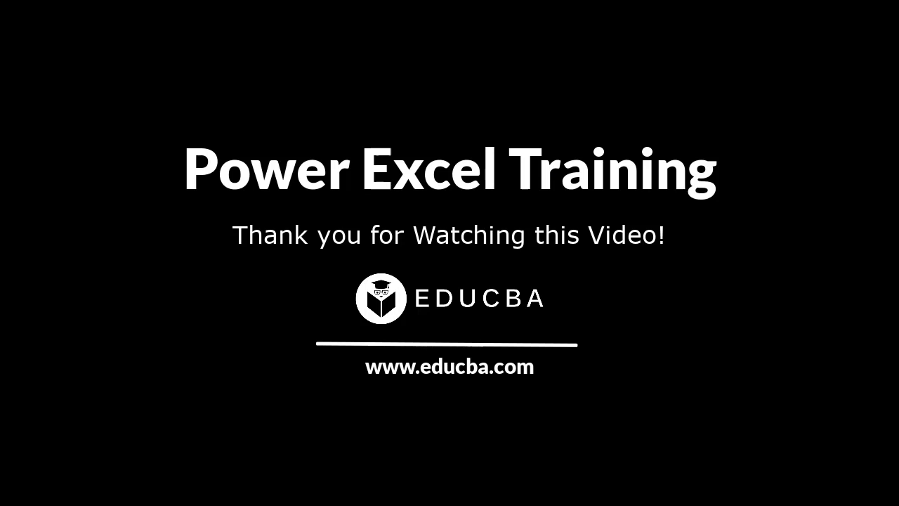